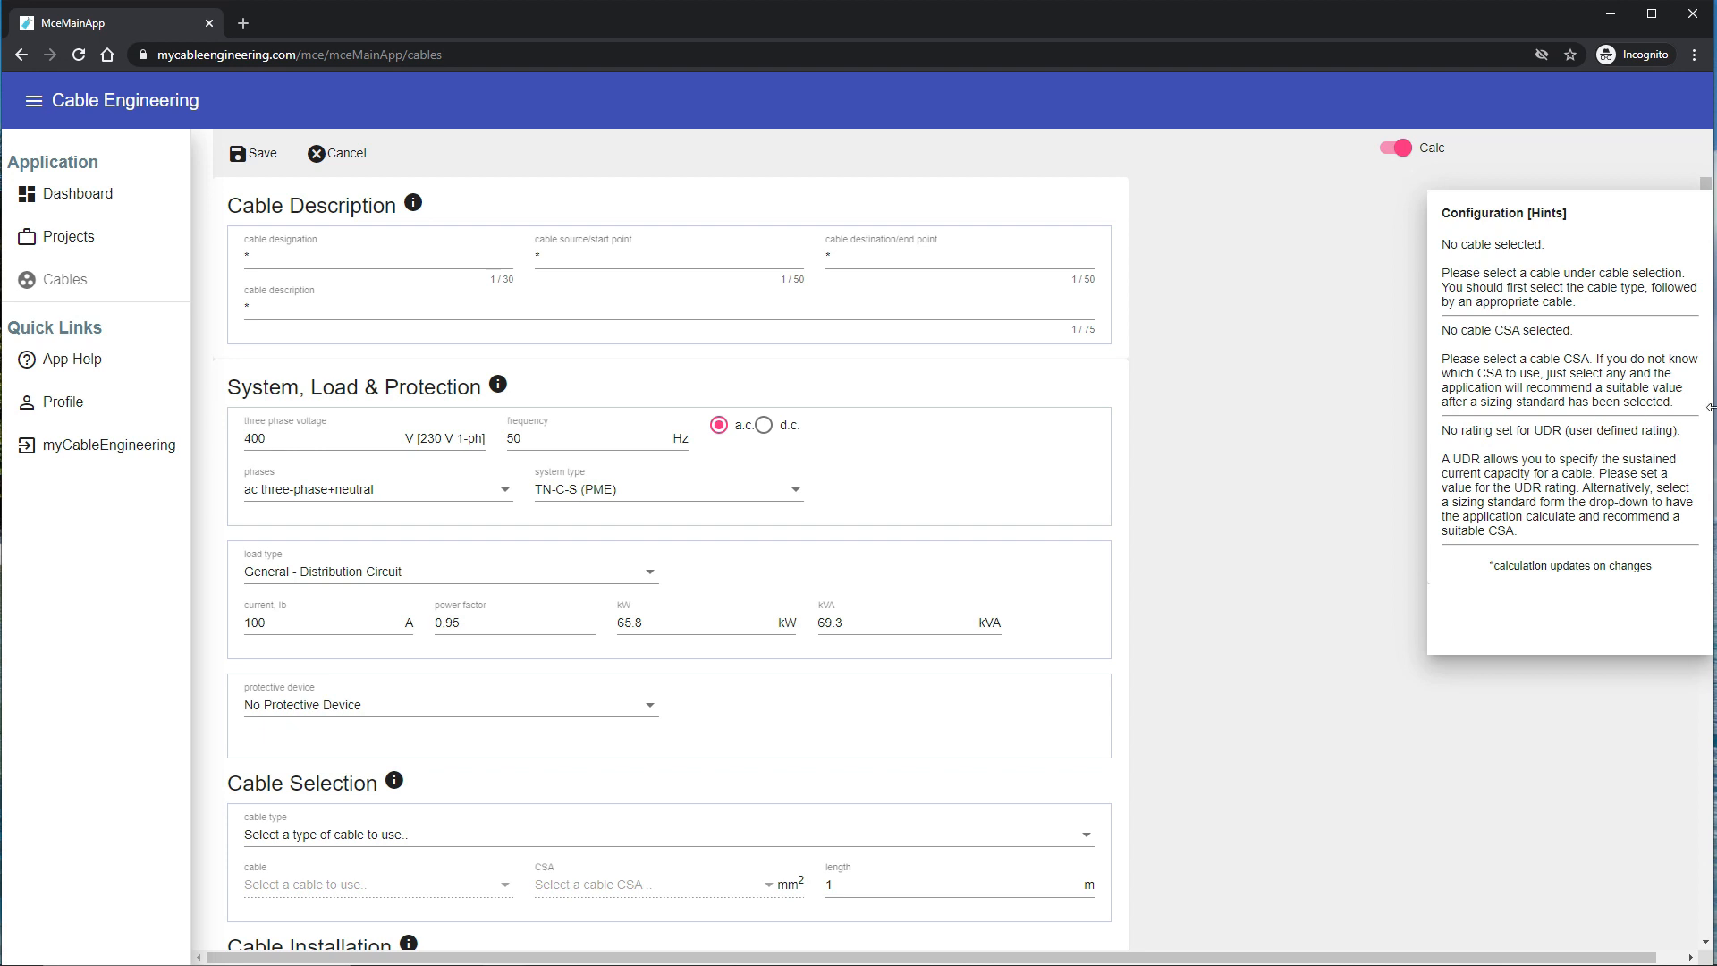
- Narrow the browser window so the form and calculation panel fit side by side, hiding and reshowing the panel with the Calc switch
left_click_drag(1710, 407, 1181, 473)
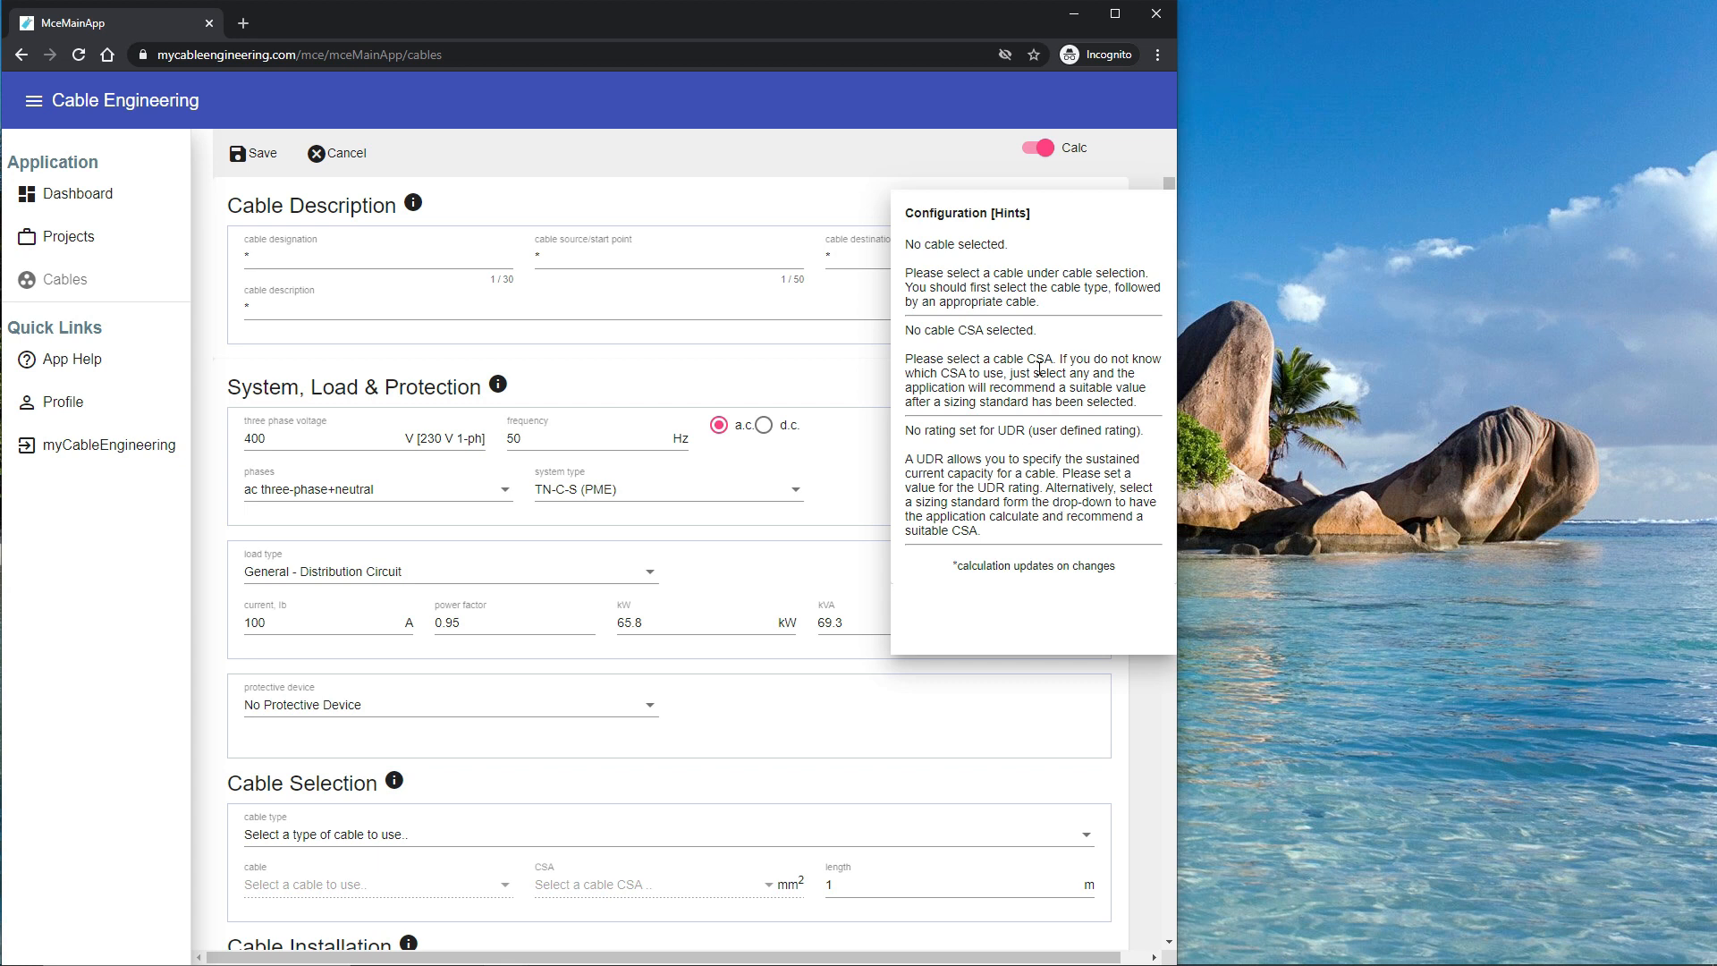
left_click(1036, 152)
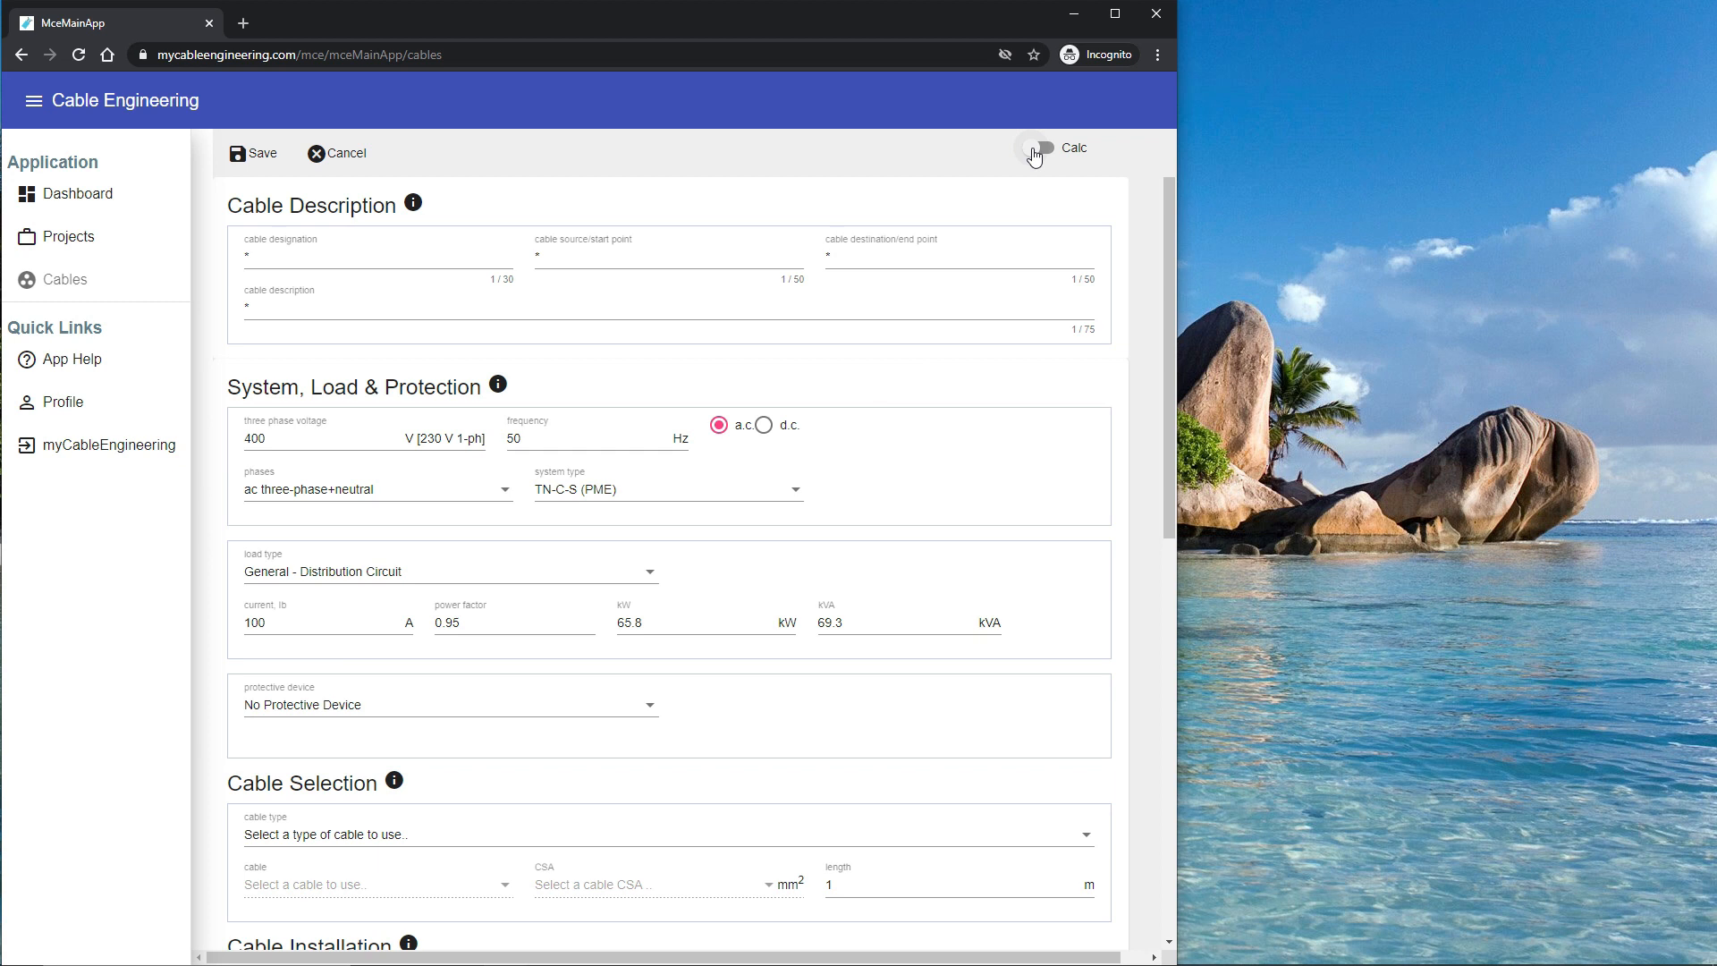
left_click(1038, 149)
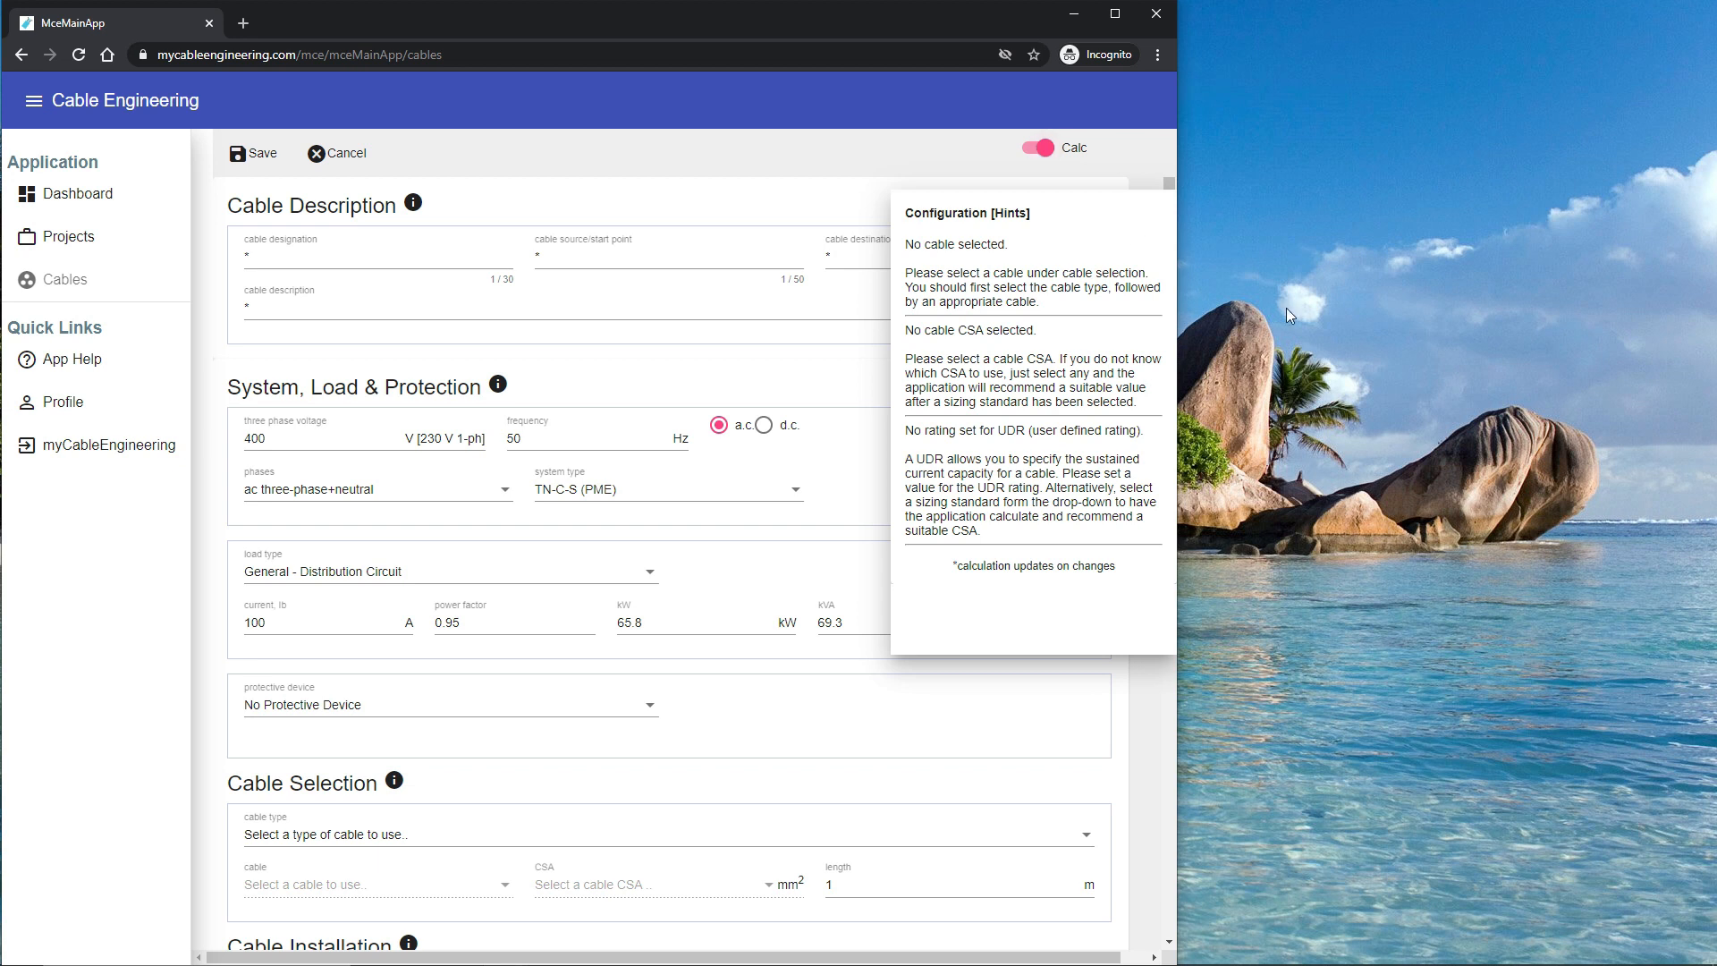
left_click_drag(1177, 328, 1438, 325)
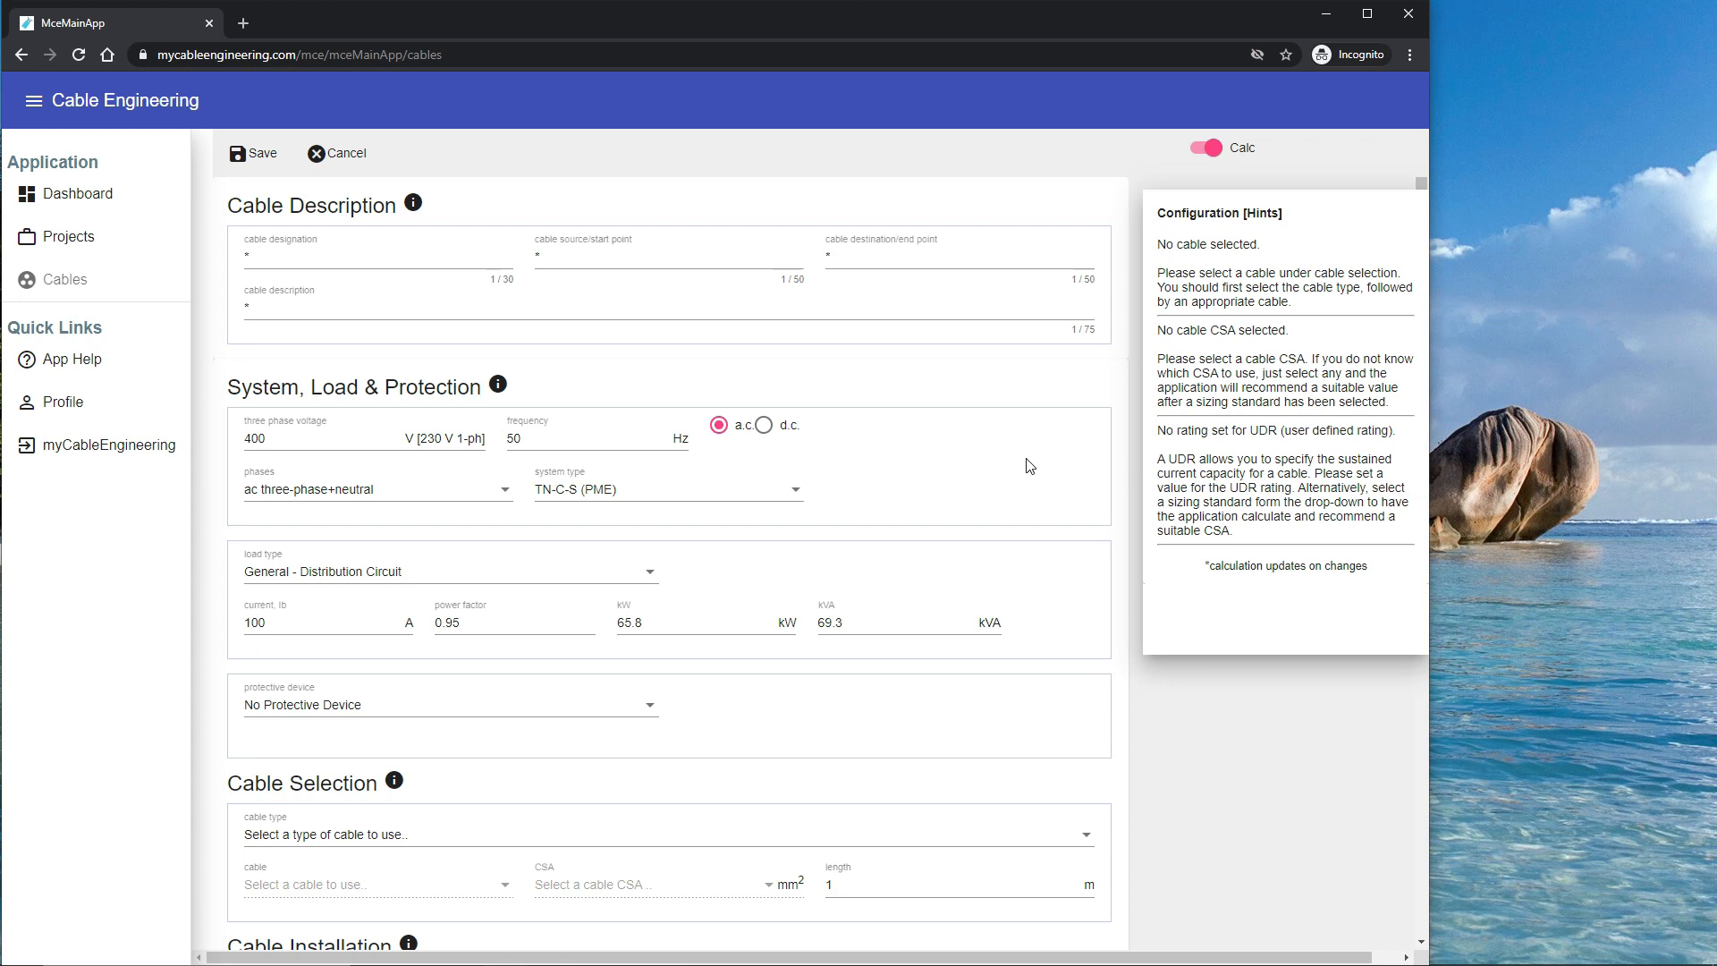
- Select an XLPE (90 °C, thermosetting) non-armoured 600/1000V [1500V dc] cable as Four Core Copper with a 16 mm² CSA
left_click(349, 625)
scroll(472, 667, "down", 4)
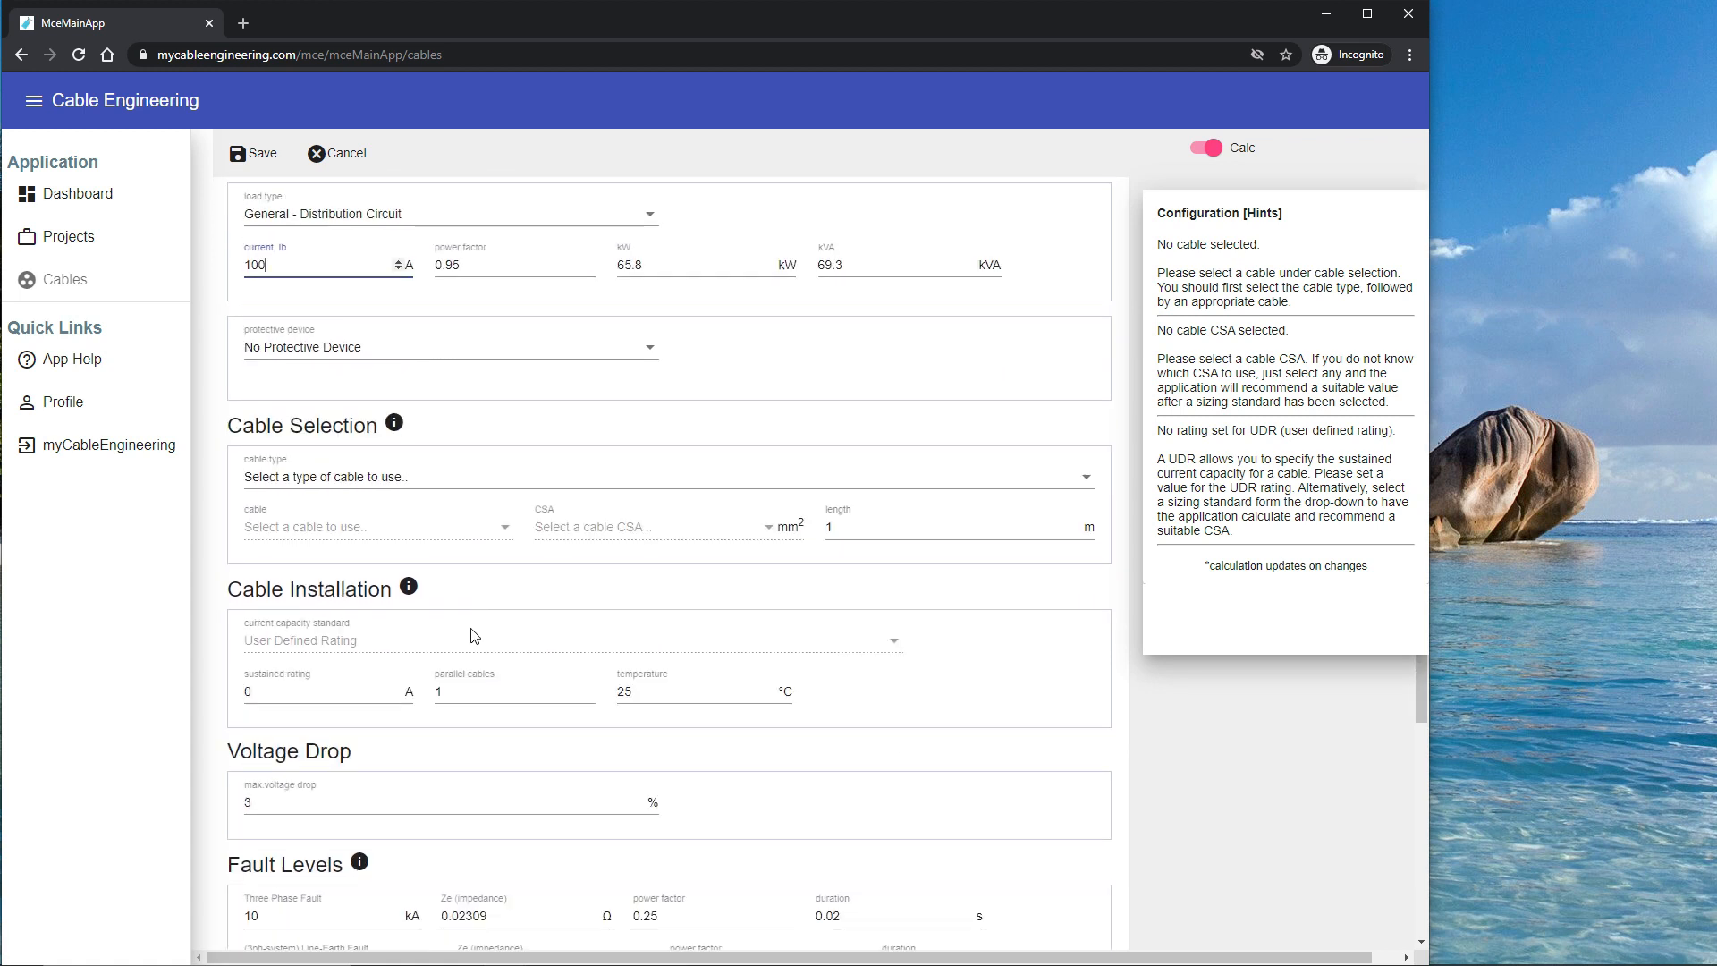
left_click(387, 477)
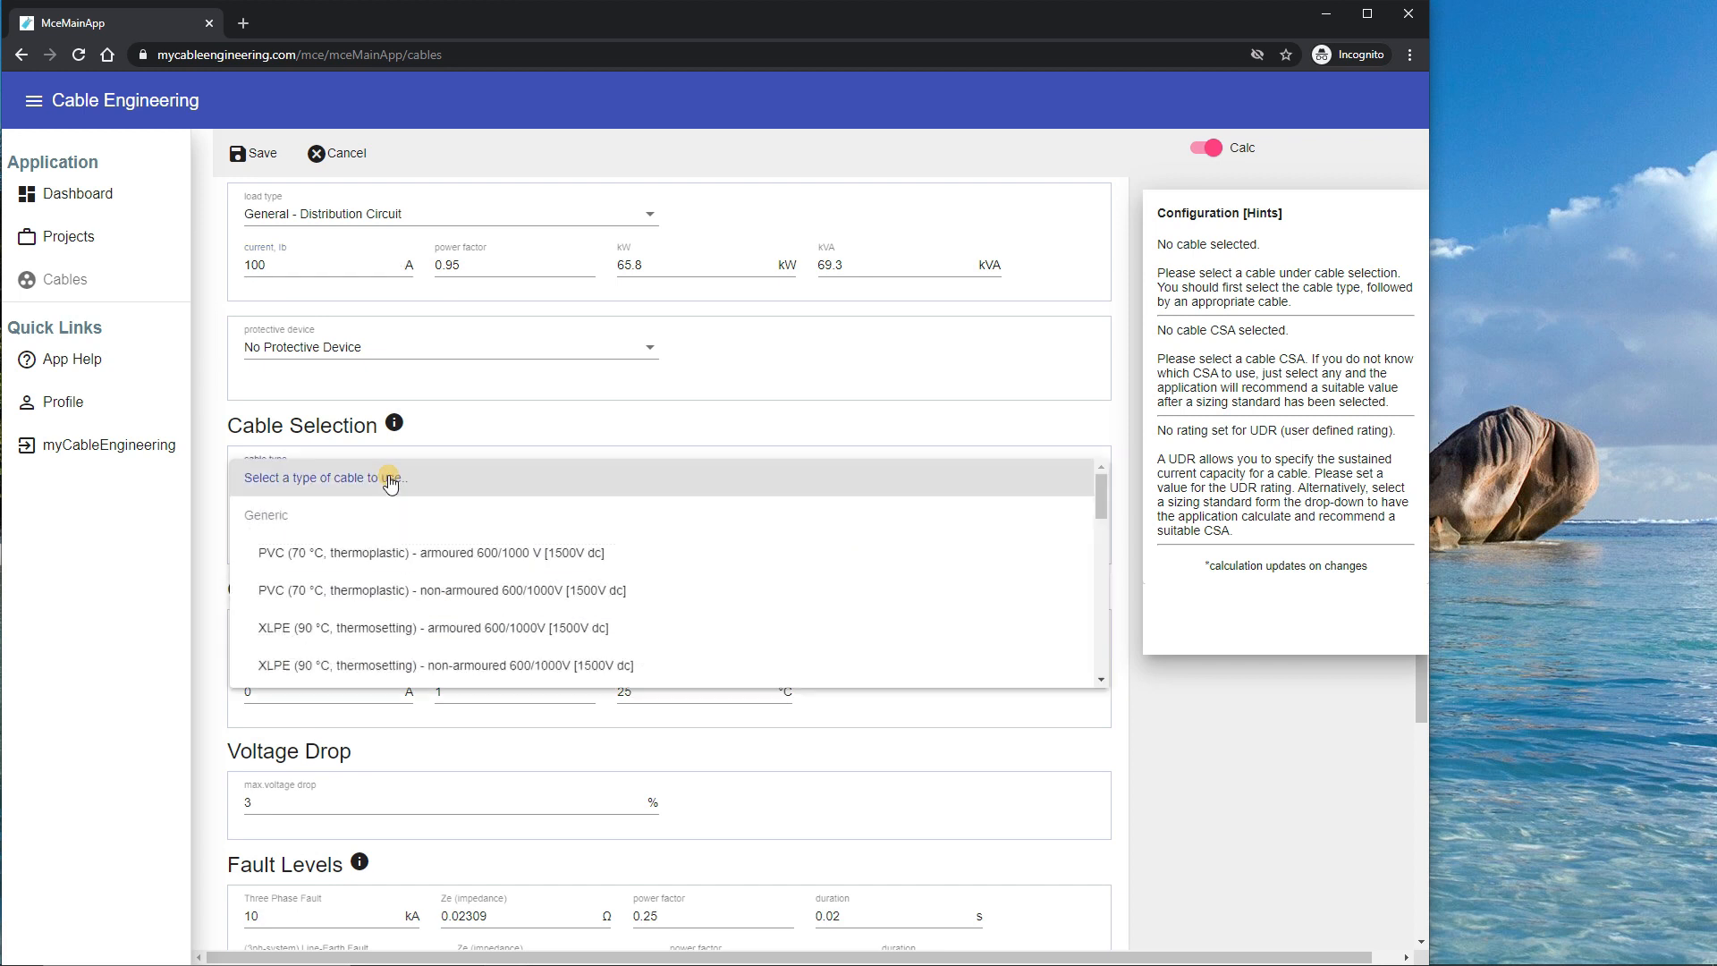
left_click(394, 666)
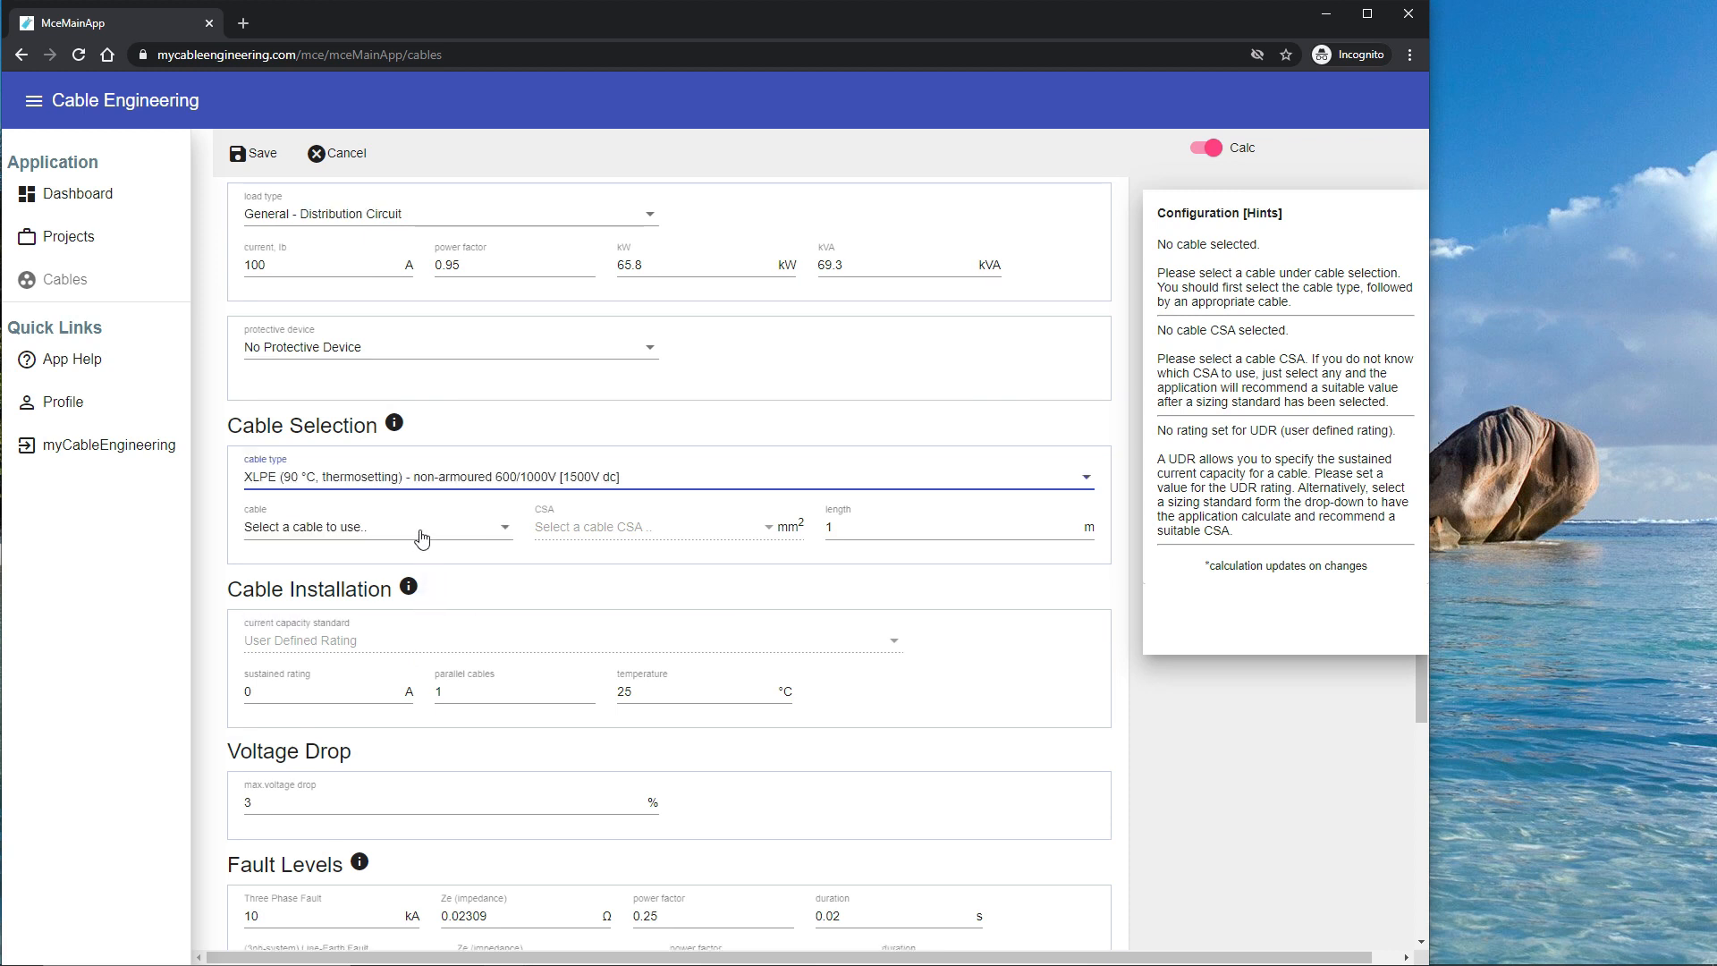
left_click(419, 528)
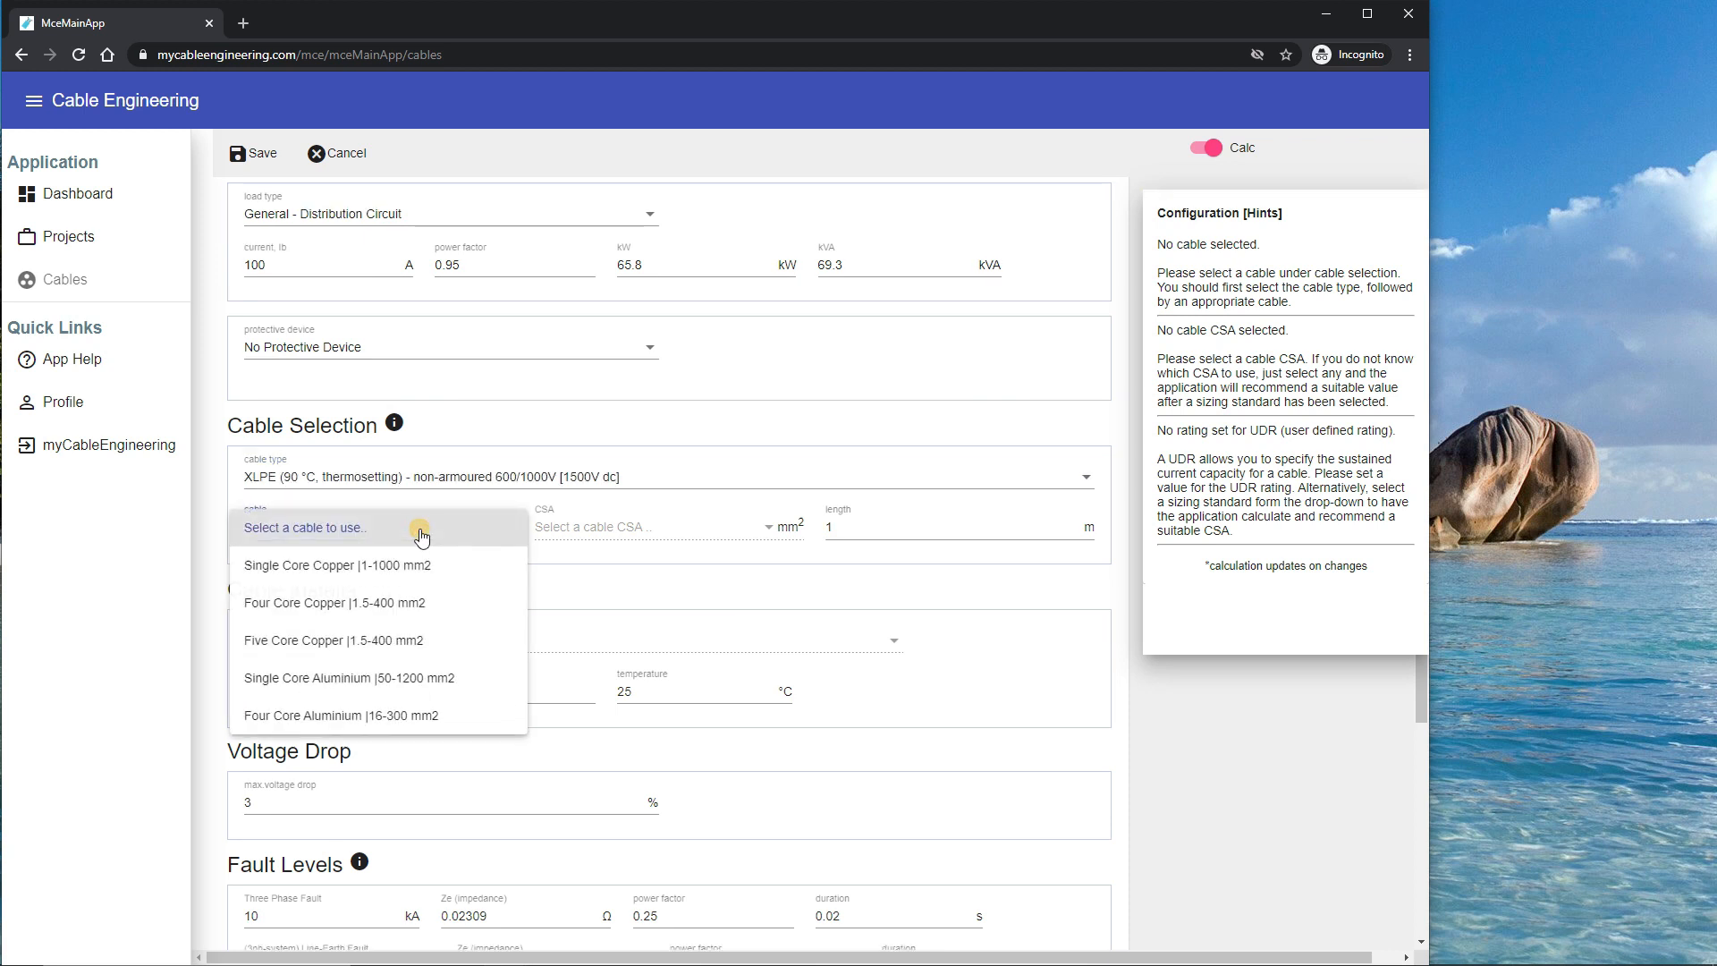
left_click(407, 605)
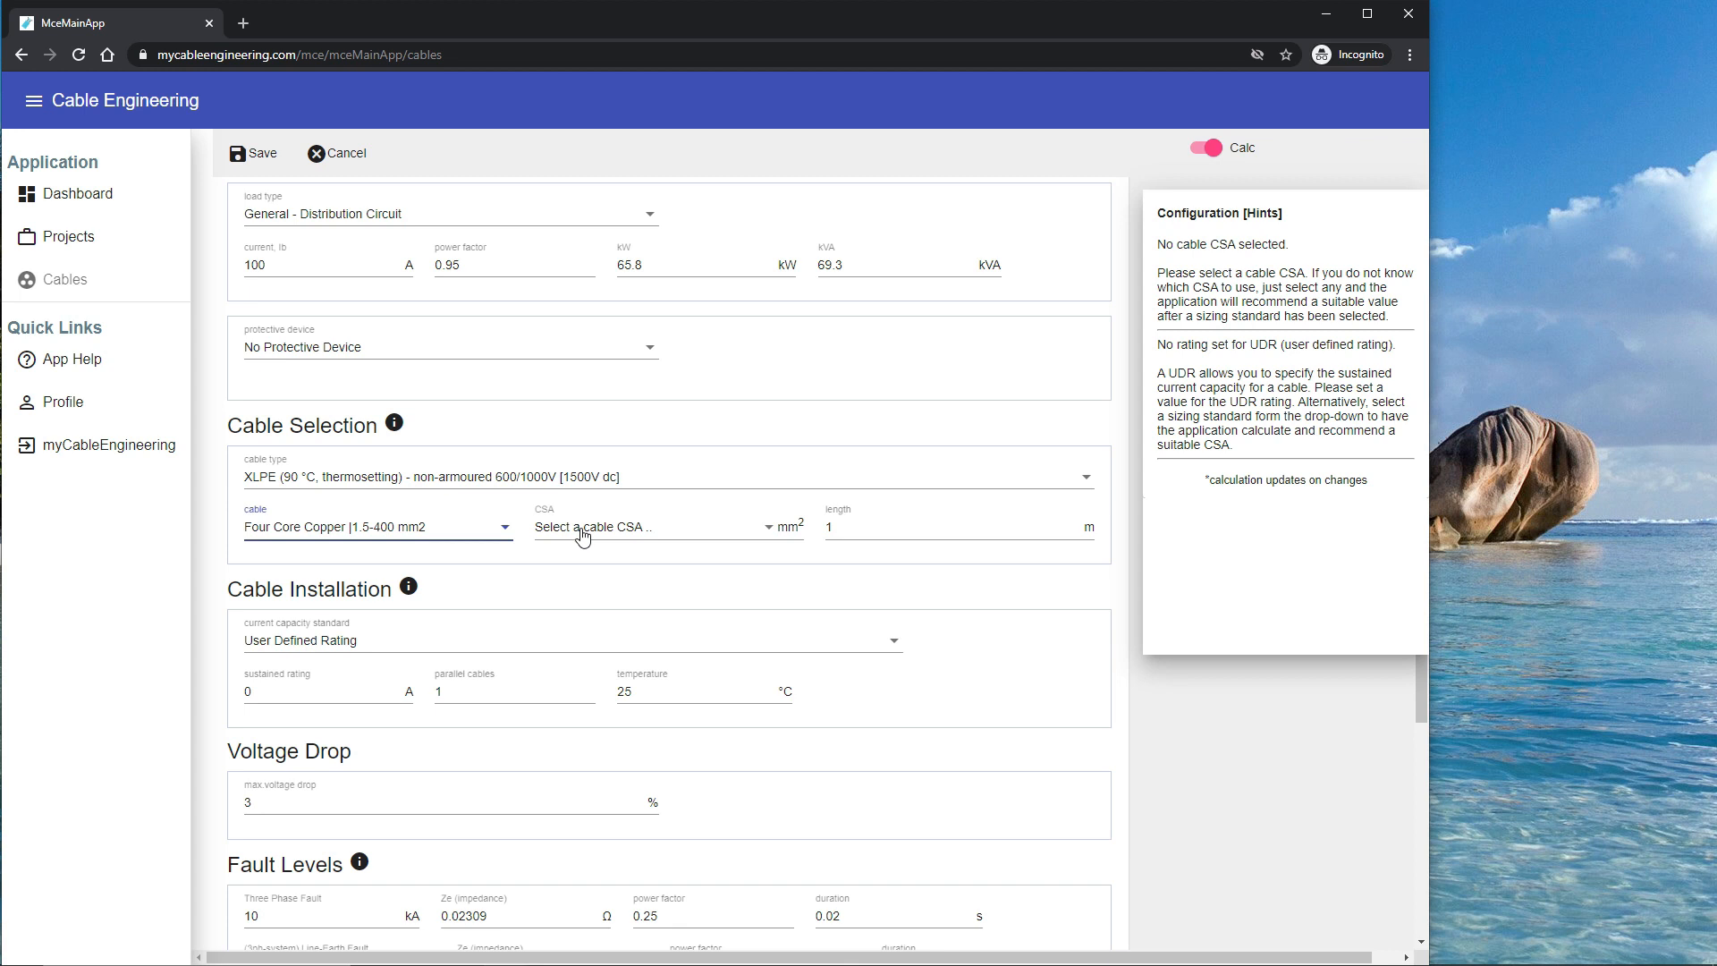
left_click(584, 535)
scroll(584, 644, "down", 1)
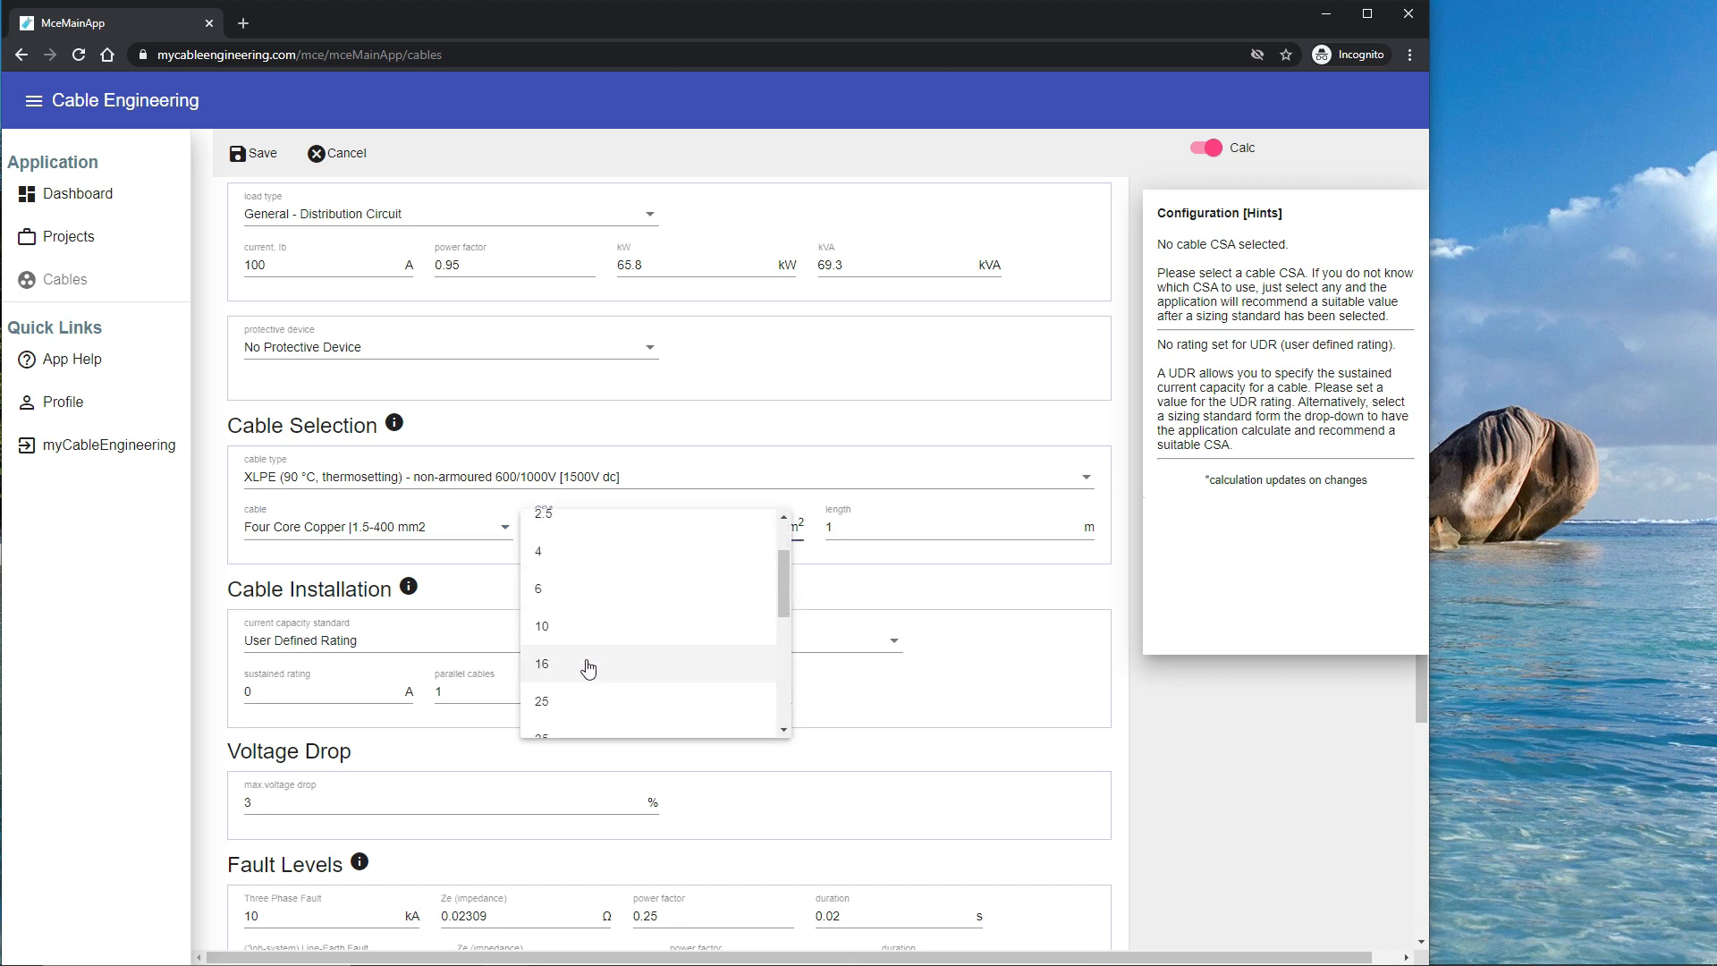
left_click(588, 669)
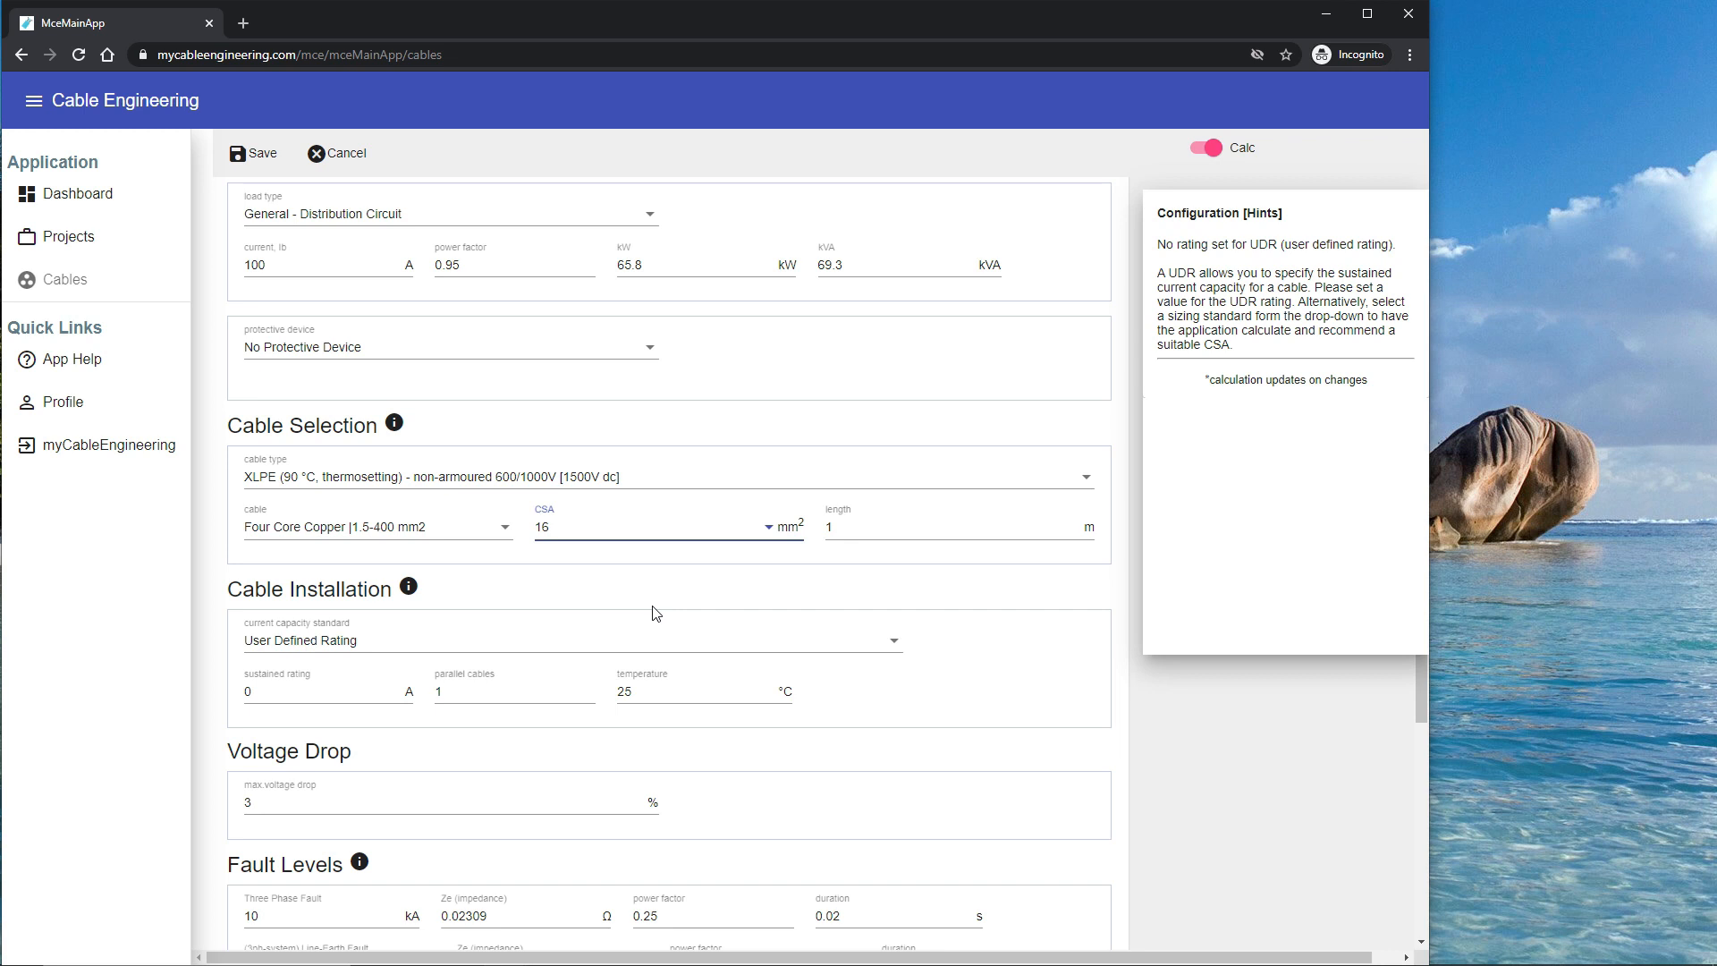
- Configure the cable installation to BS 7671:2018, with free air on ladder, trays, etc. for multicore cables and Ladder, cables spaced [1 tray]
scroll(656, 586, "down", 2)
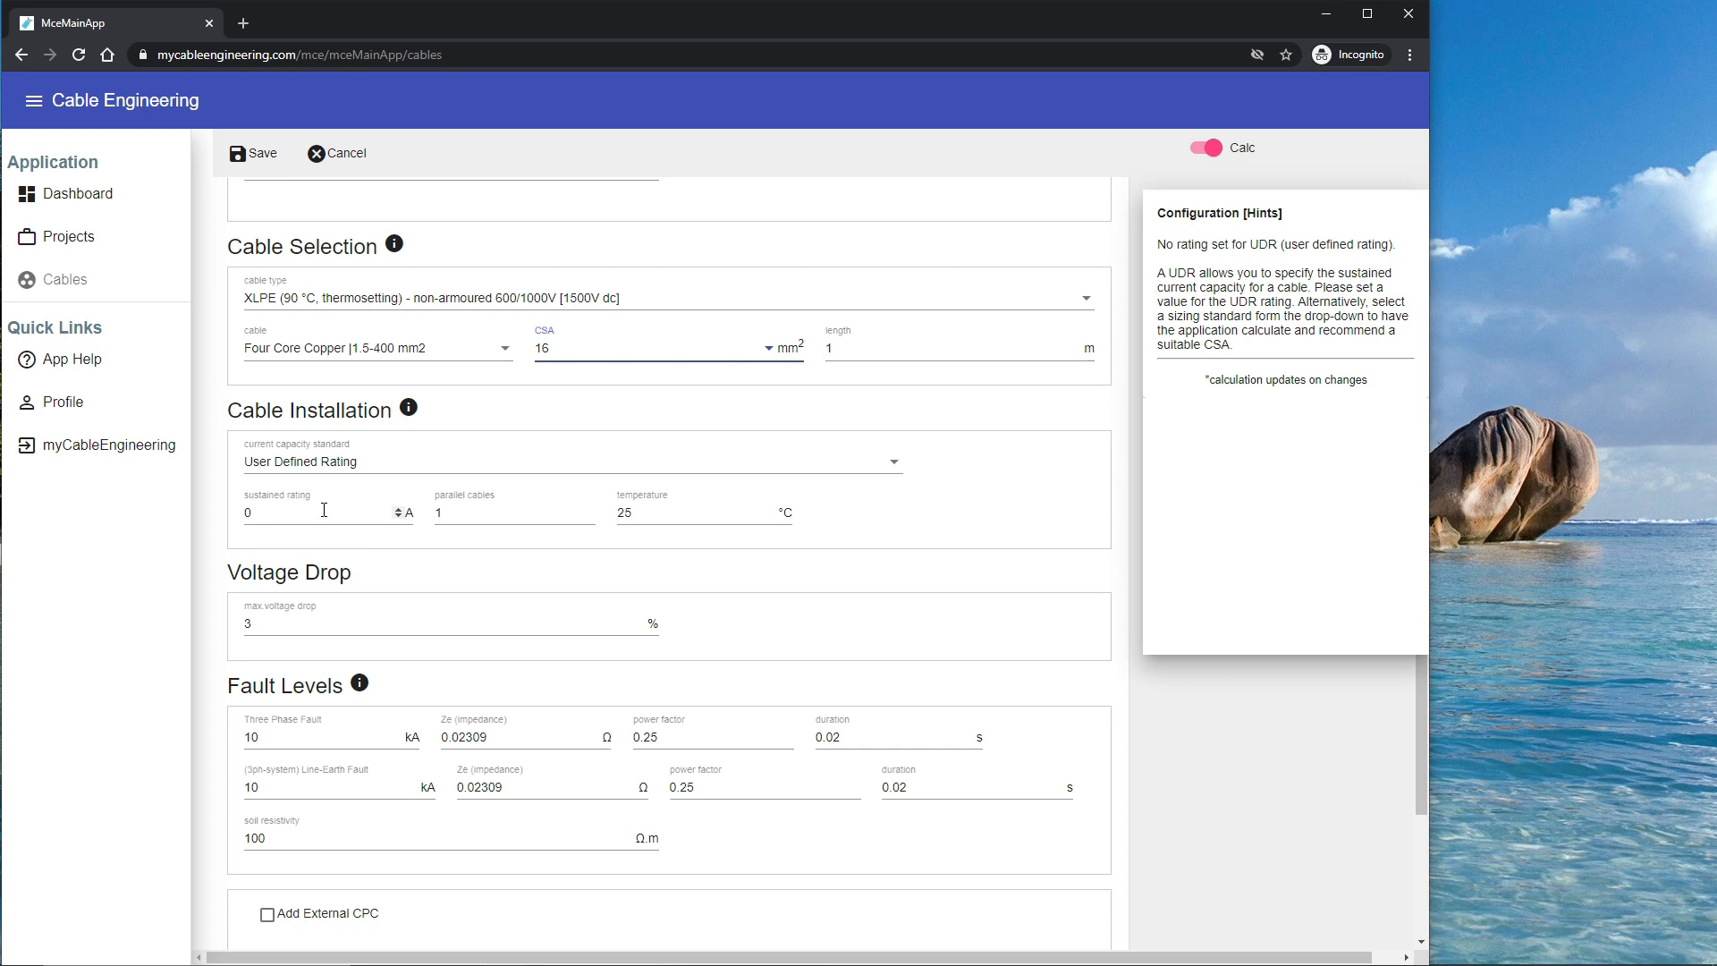
left_click(344, 465)
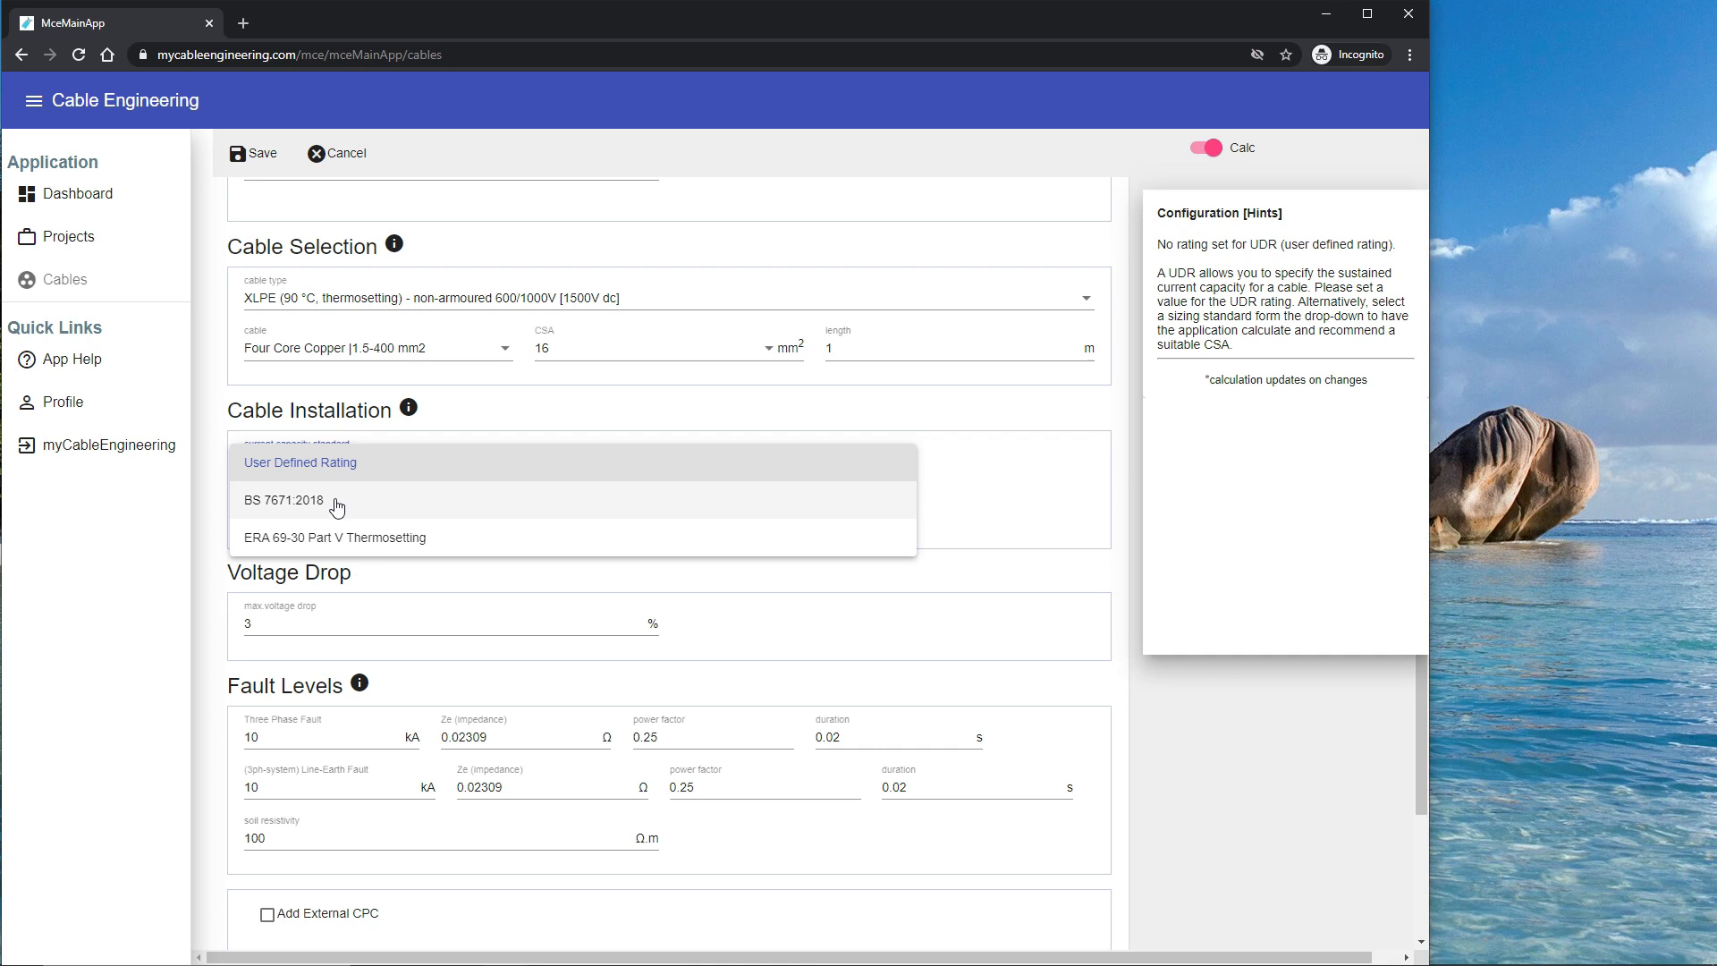
left_click(337, 506)
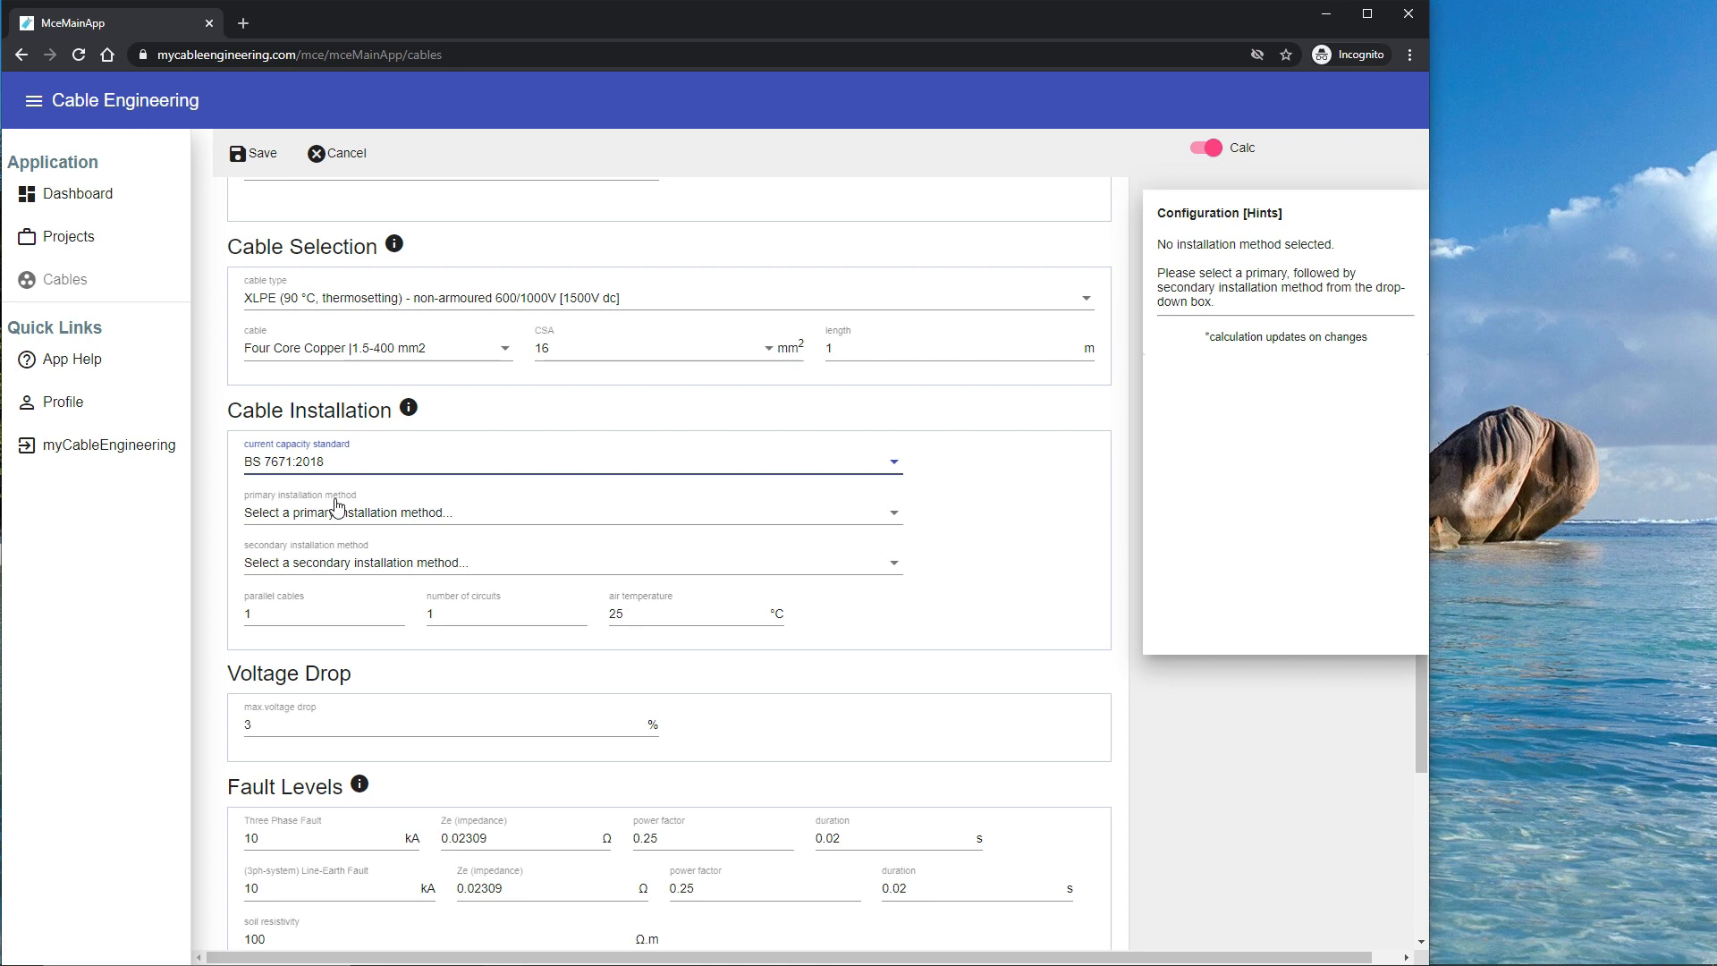
left_click(337, 508)
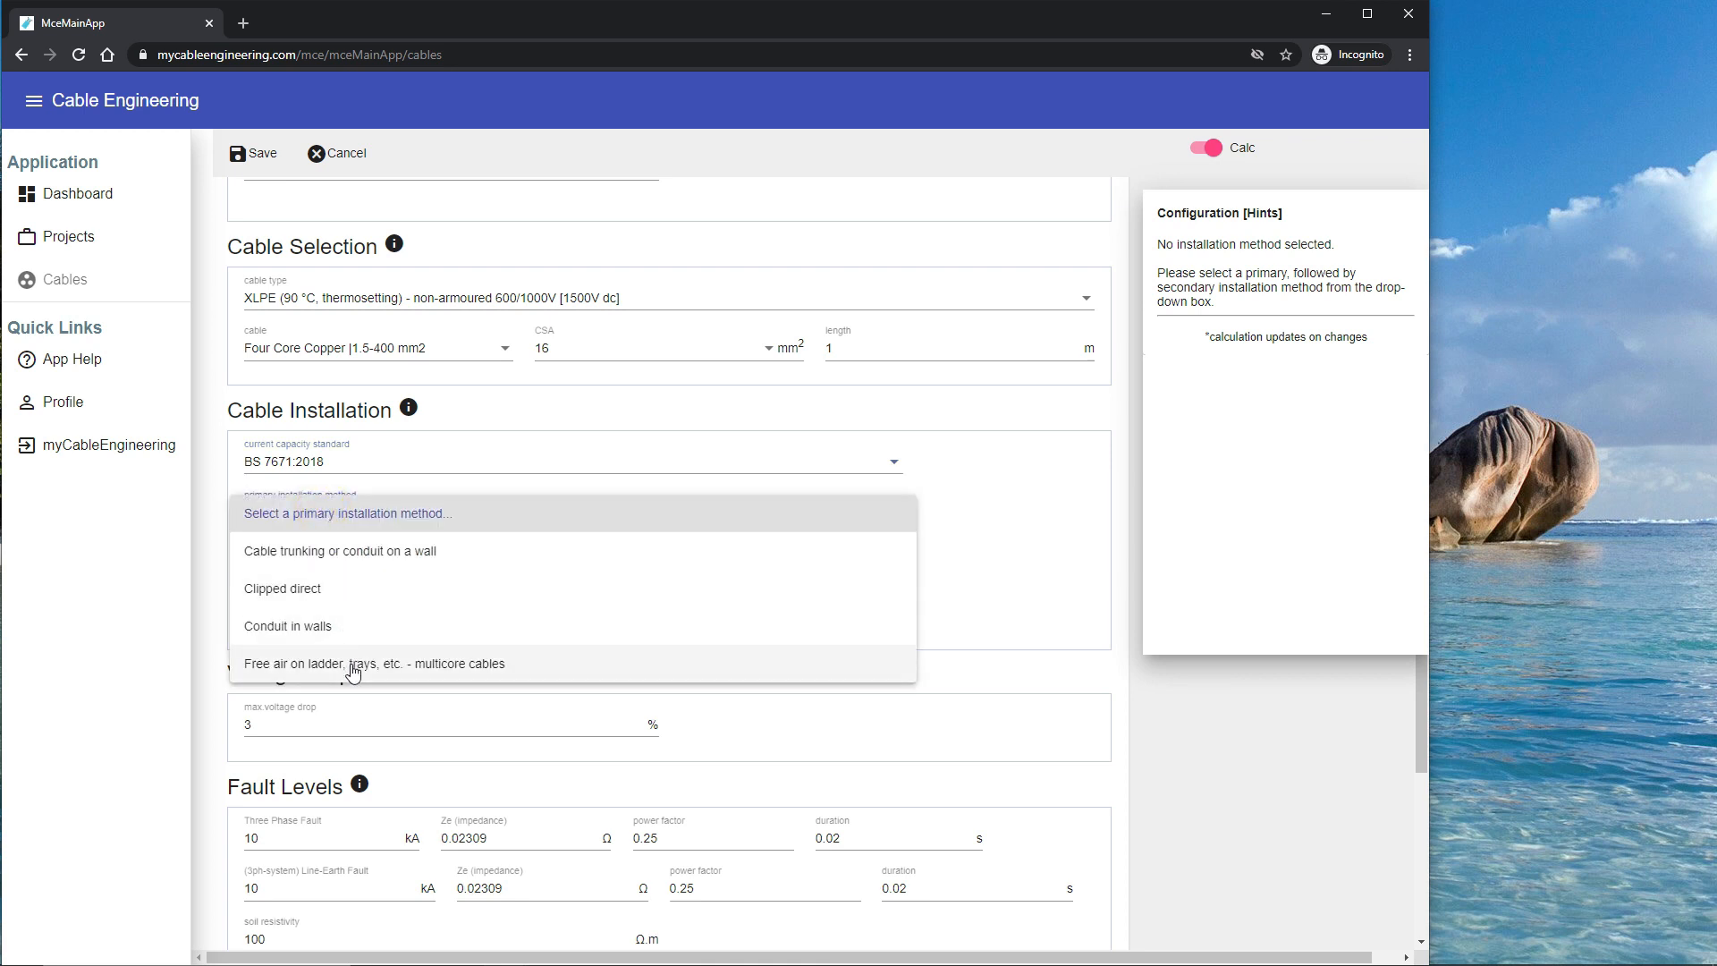
left_click(353, 673)
left_click(345, 566)
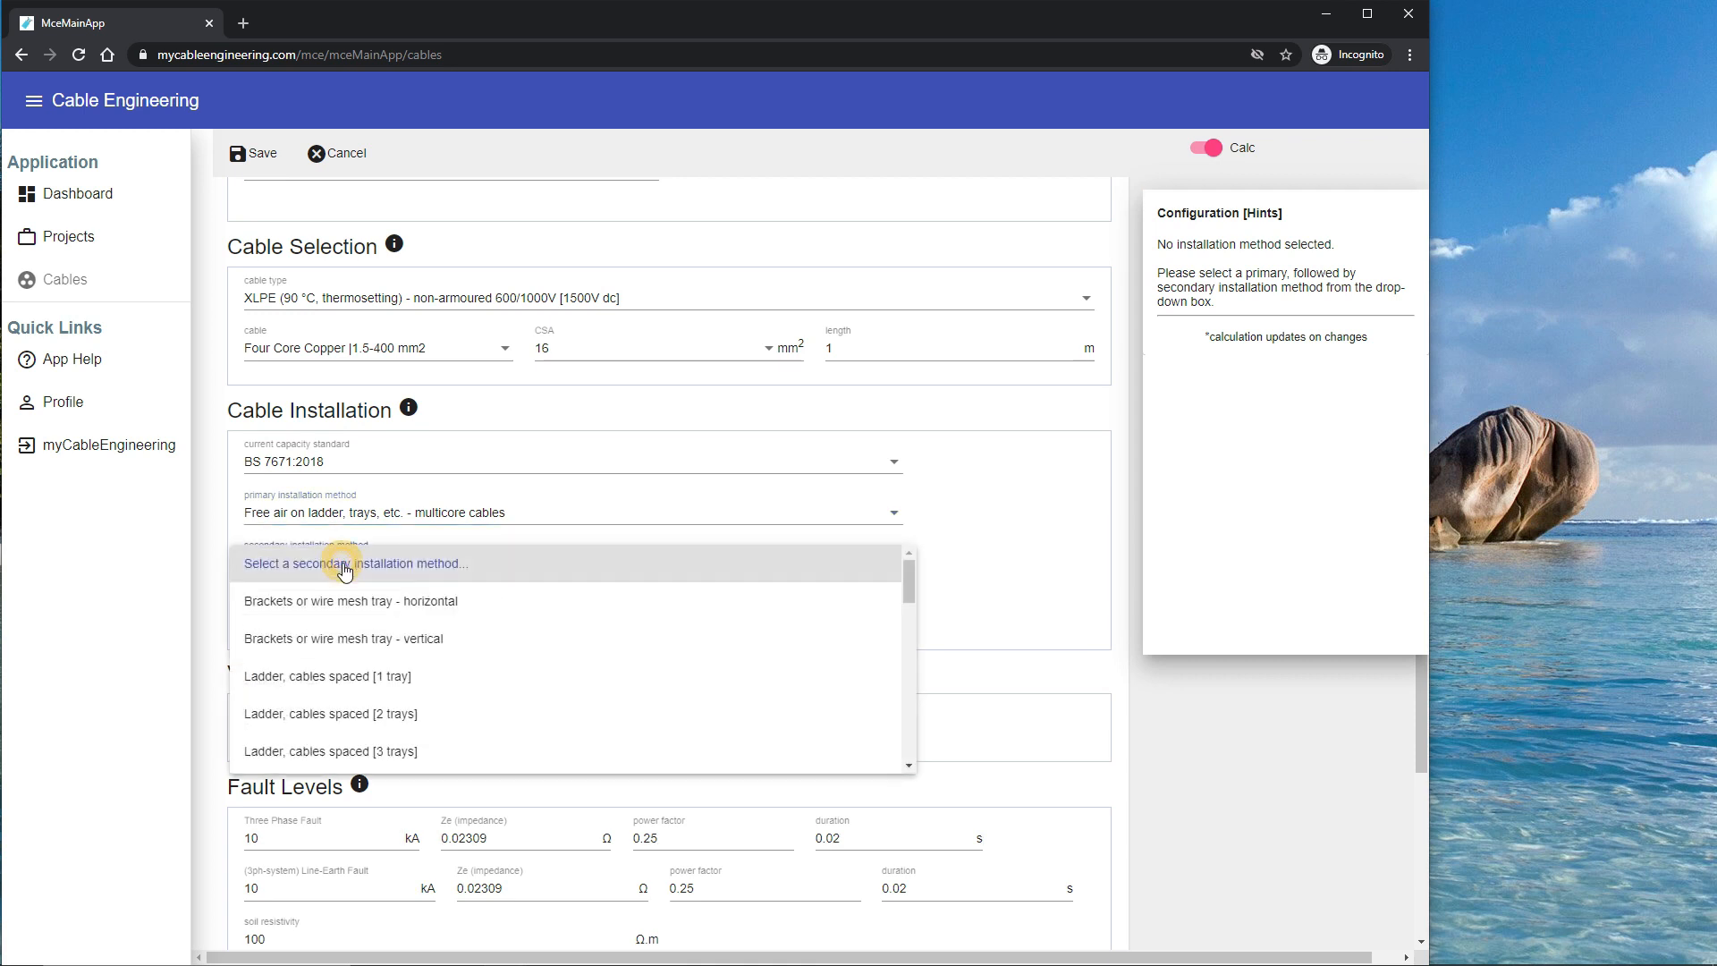
left_click(383, 682)
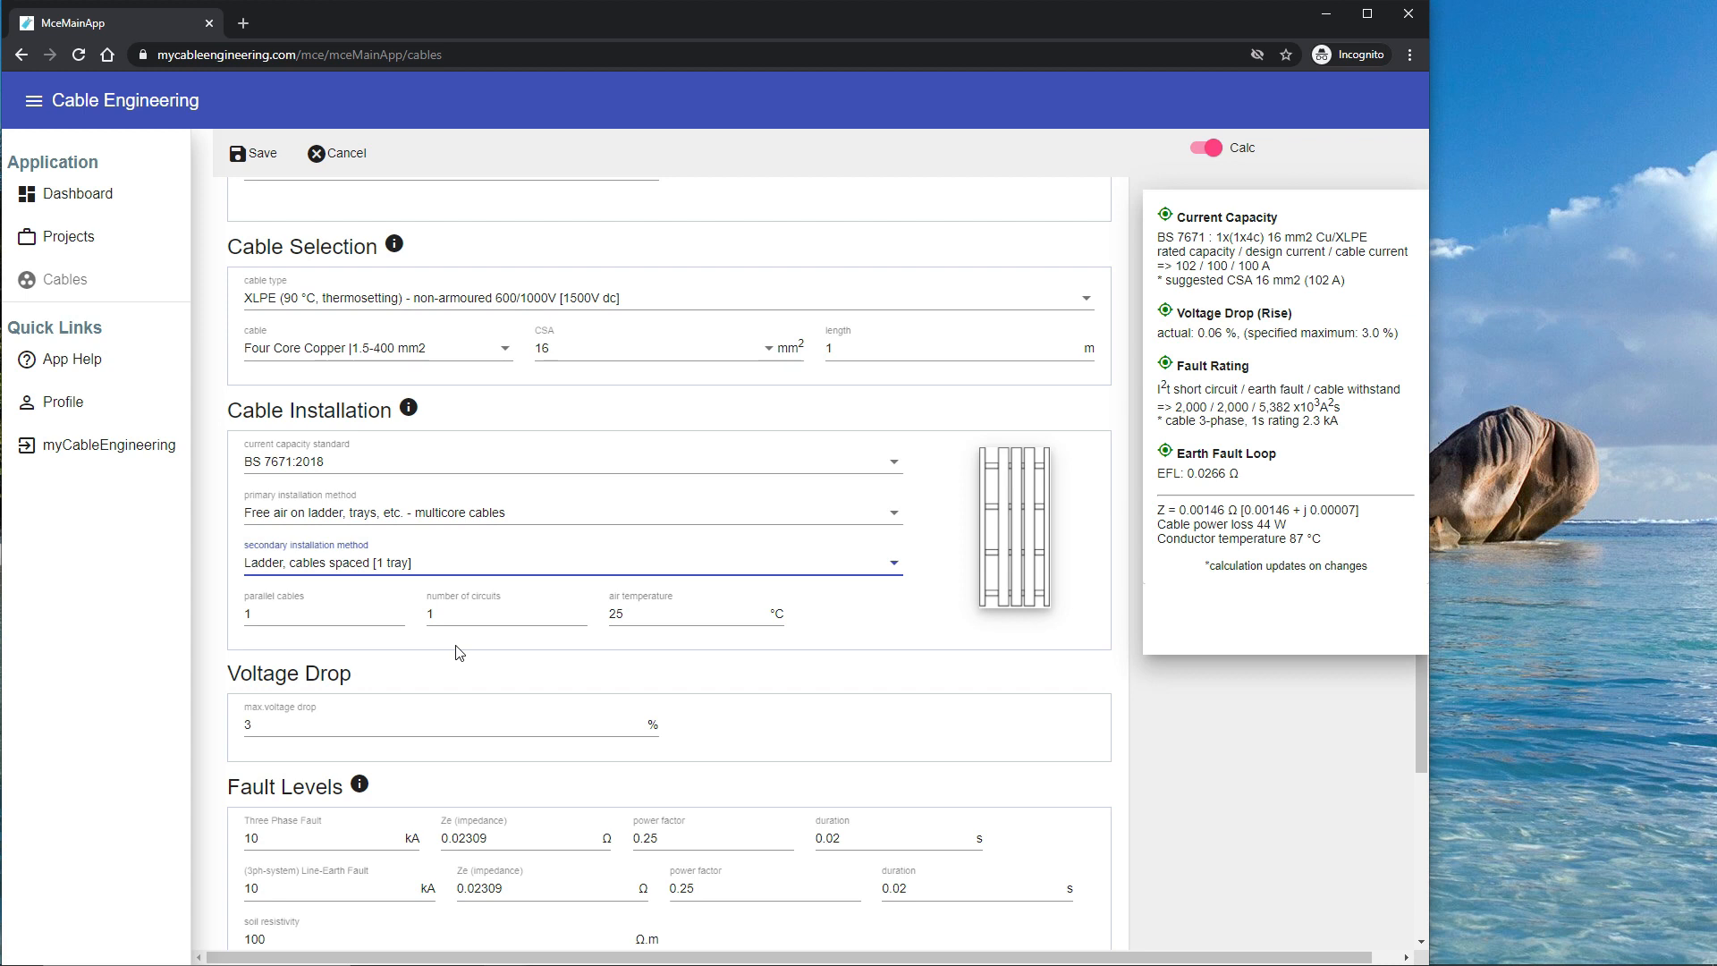
- Set the load current to 200 A and change the cable's CSA to 70 mm²
scroll(459, 653, "up", 3)
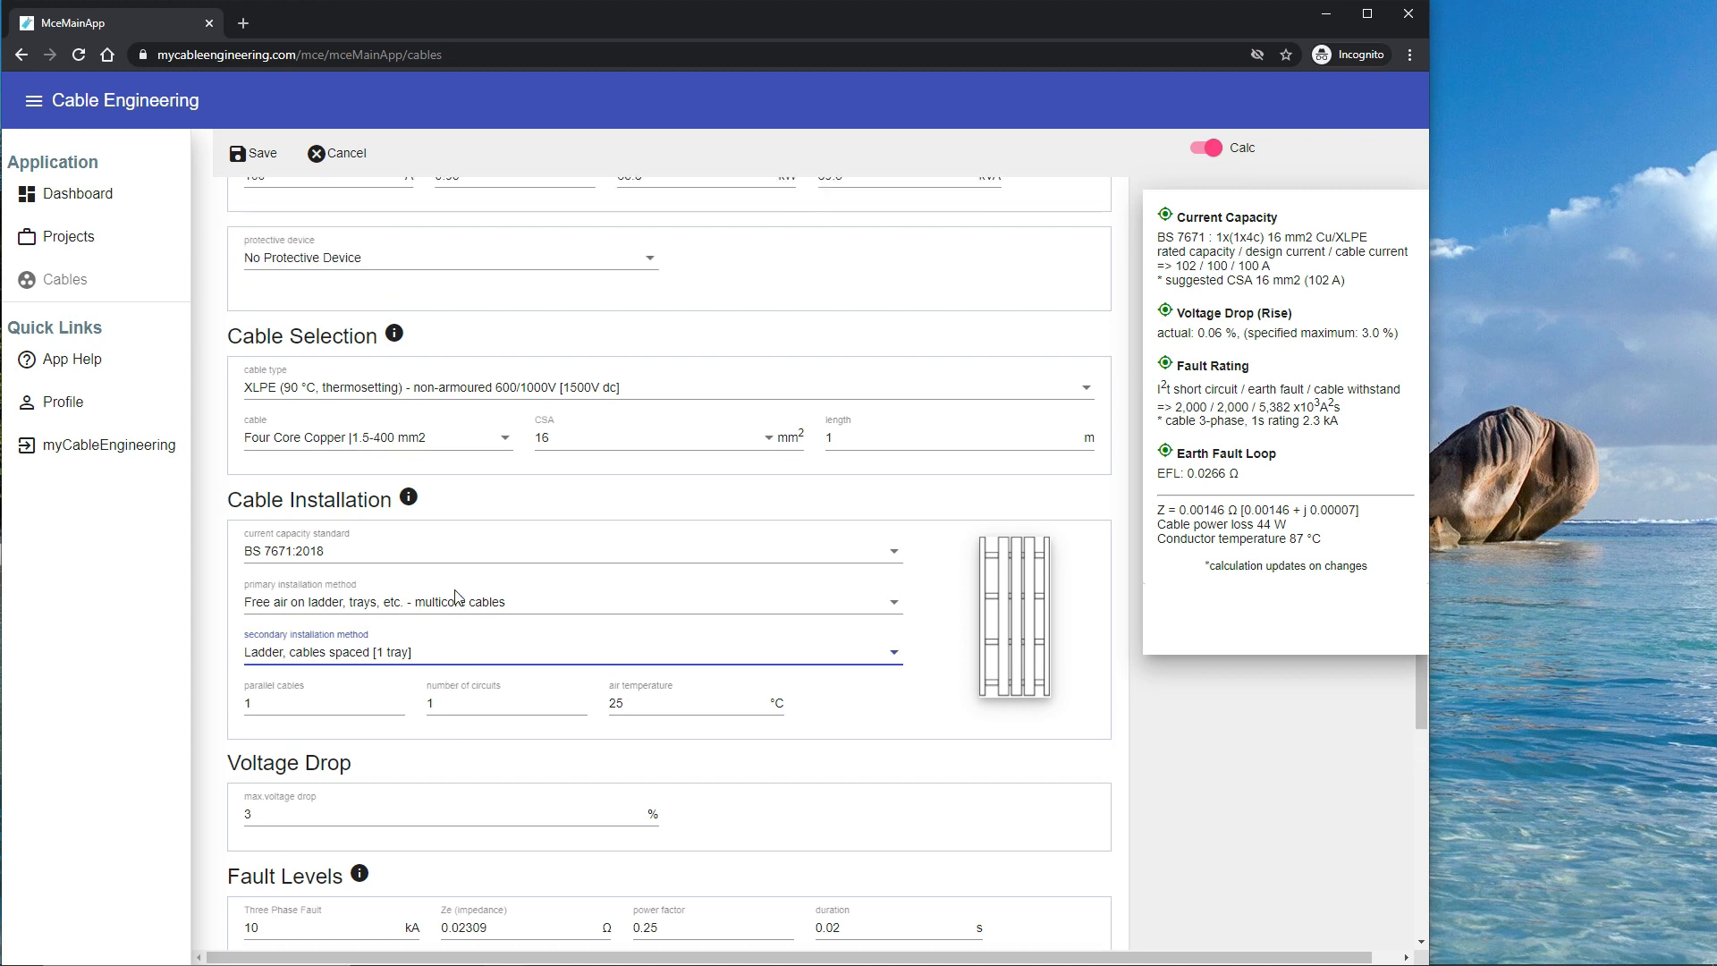
double_click(308, 280)
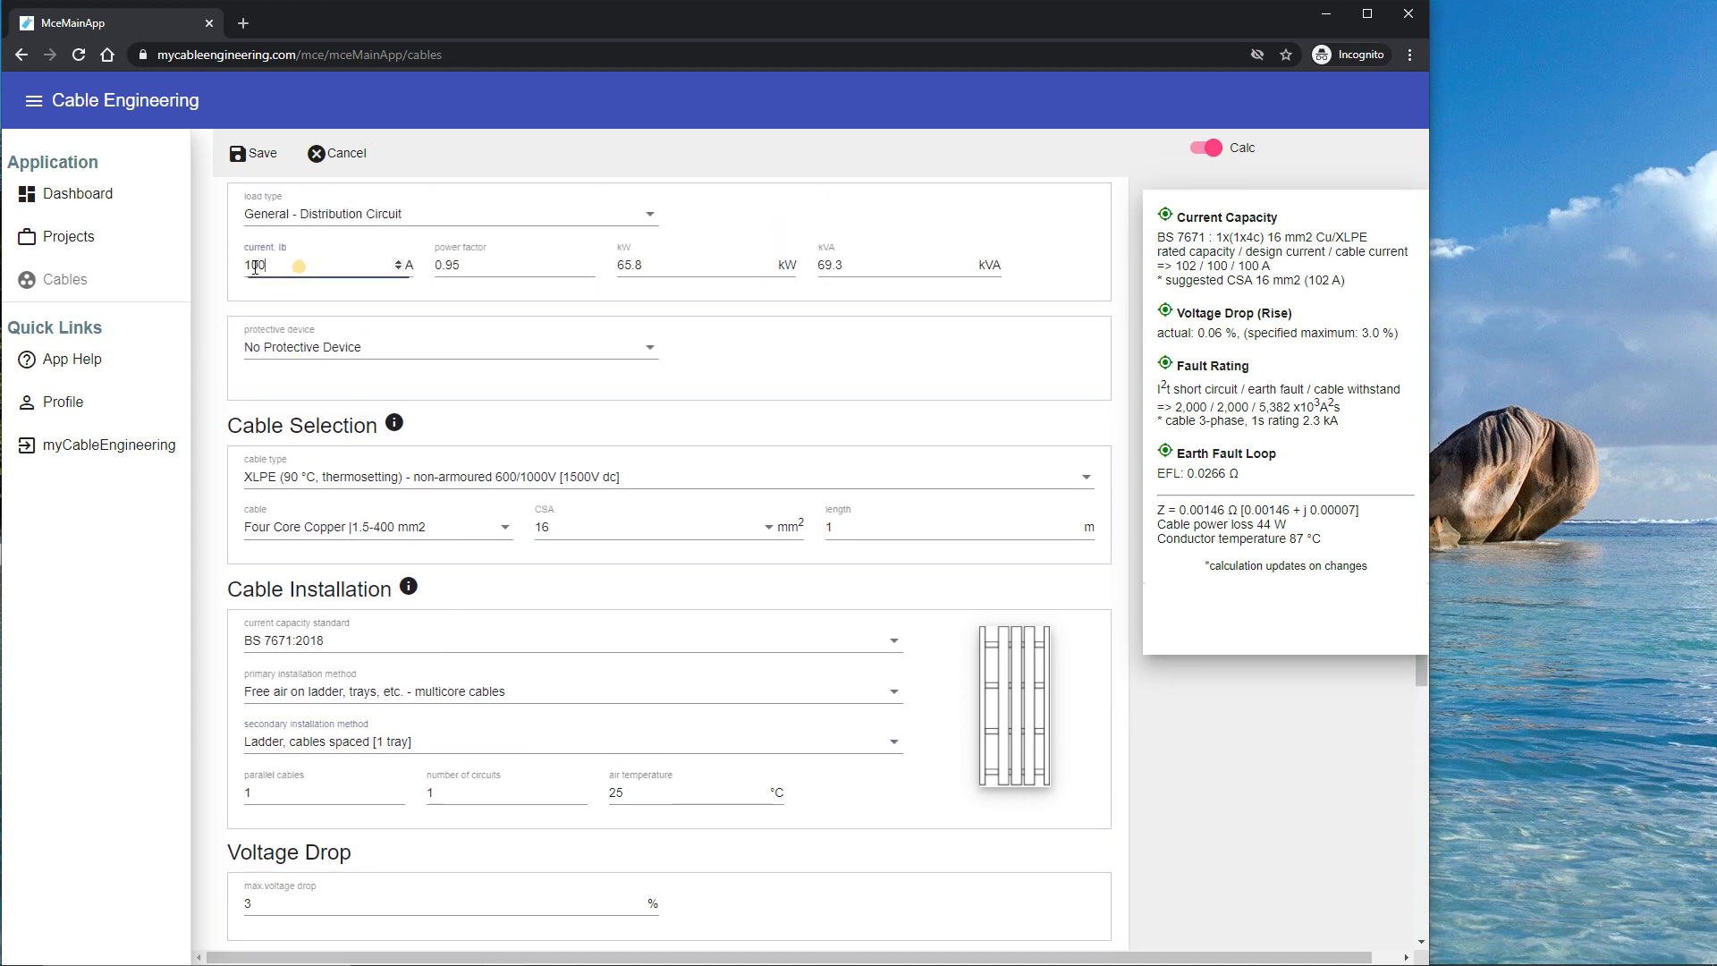
type("200")
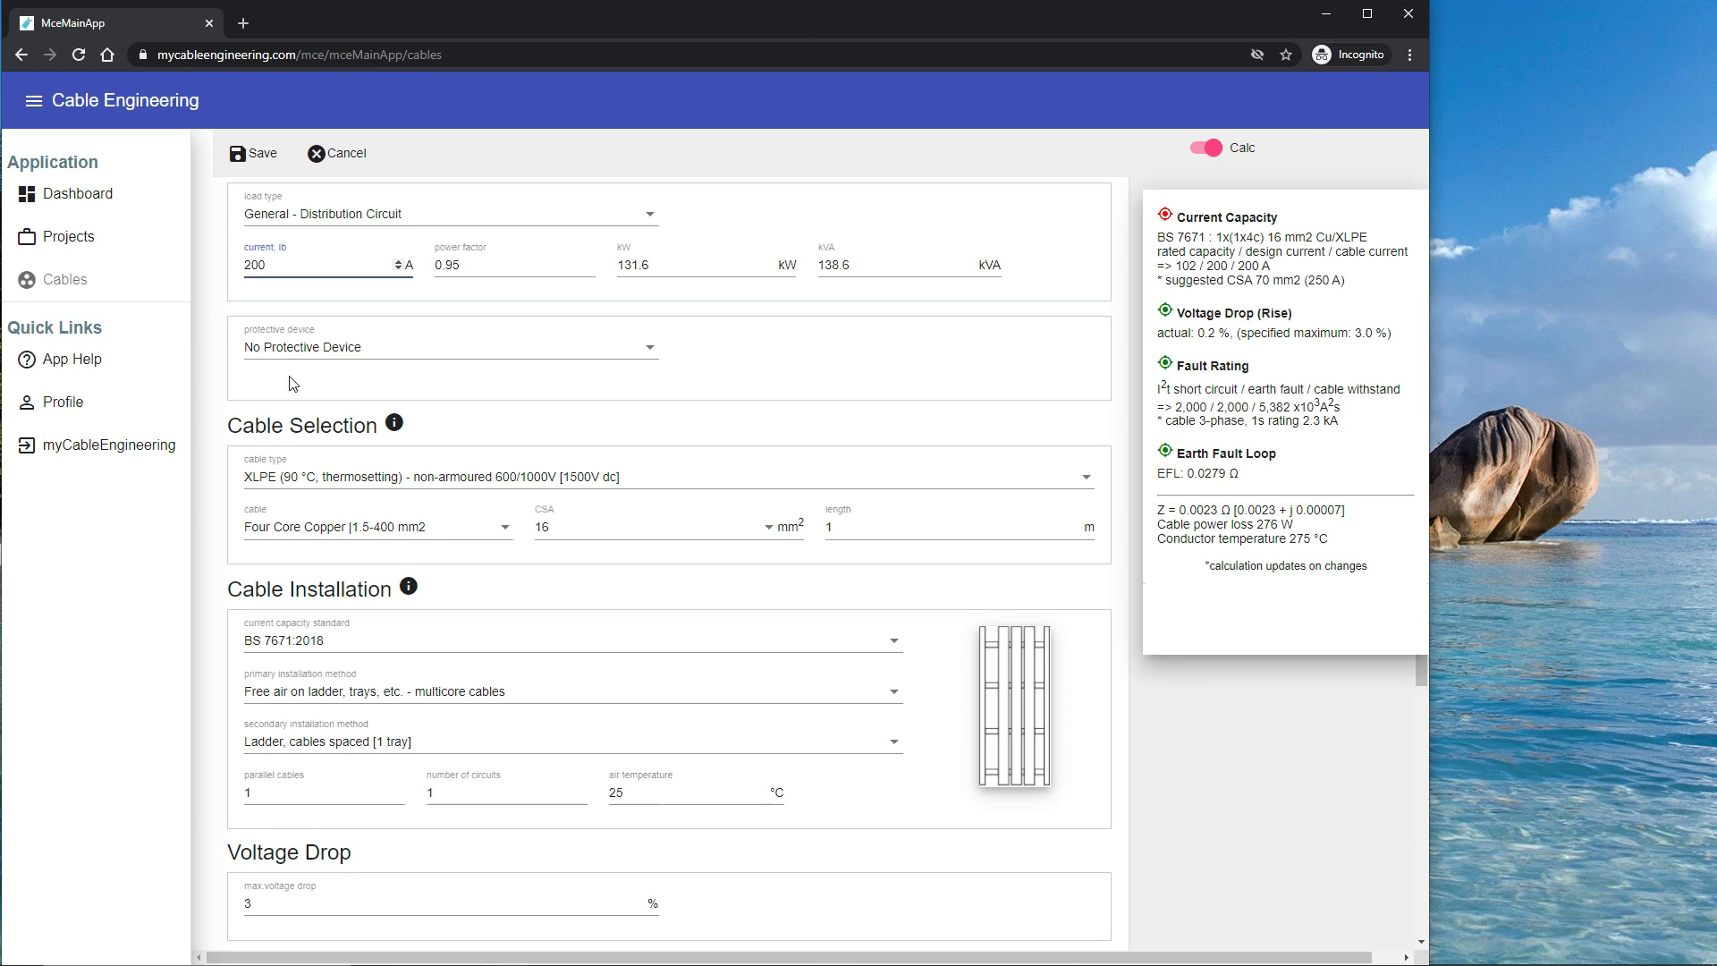
left_click(592, 539)
scroll(588, 537, "down", 1)
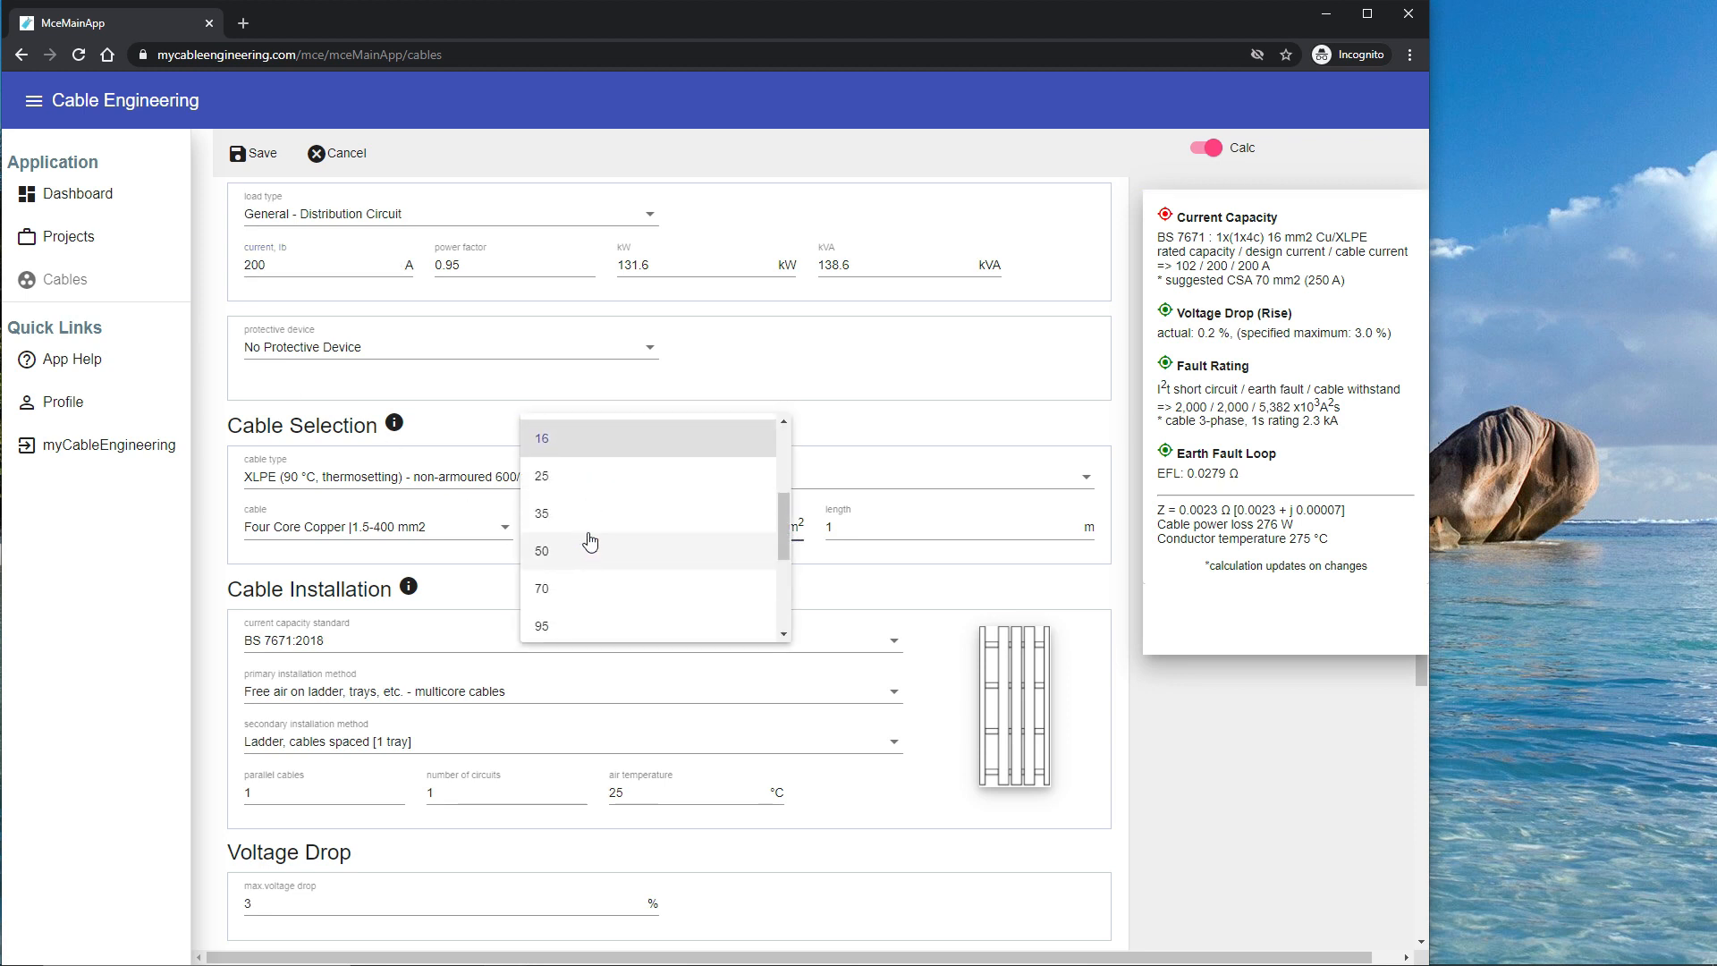
left_click(582, 591)
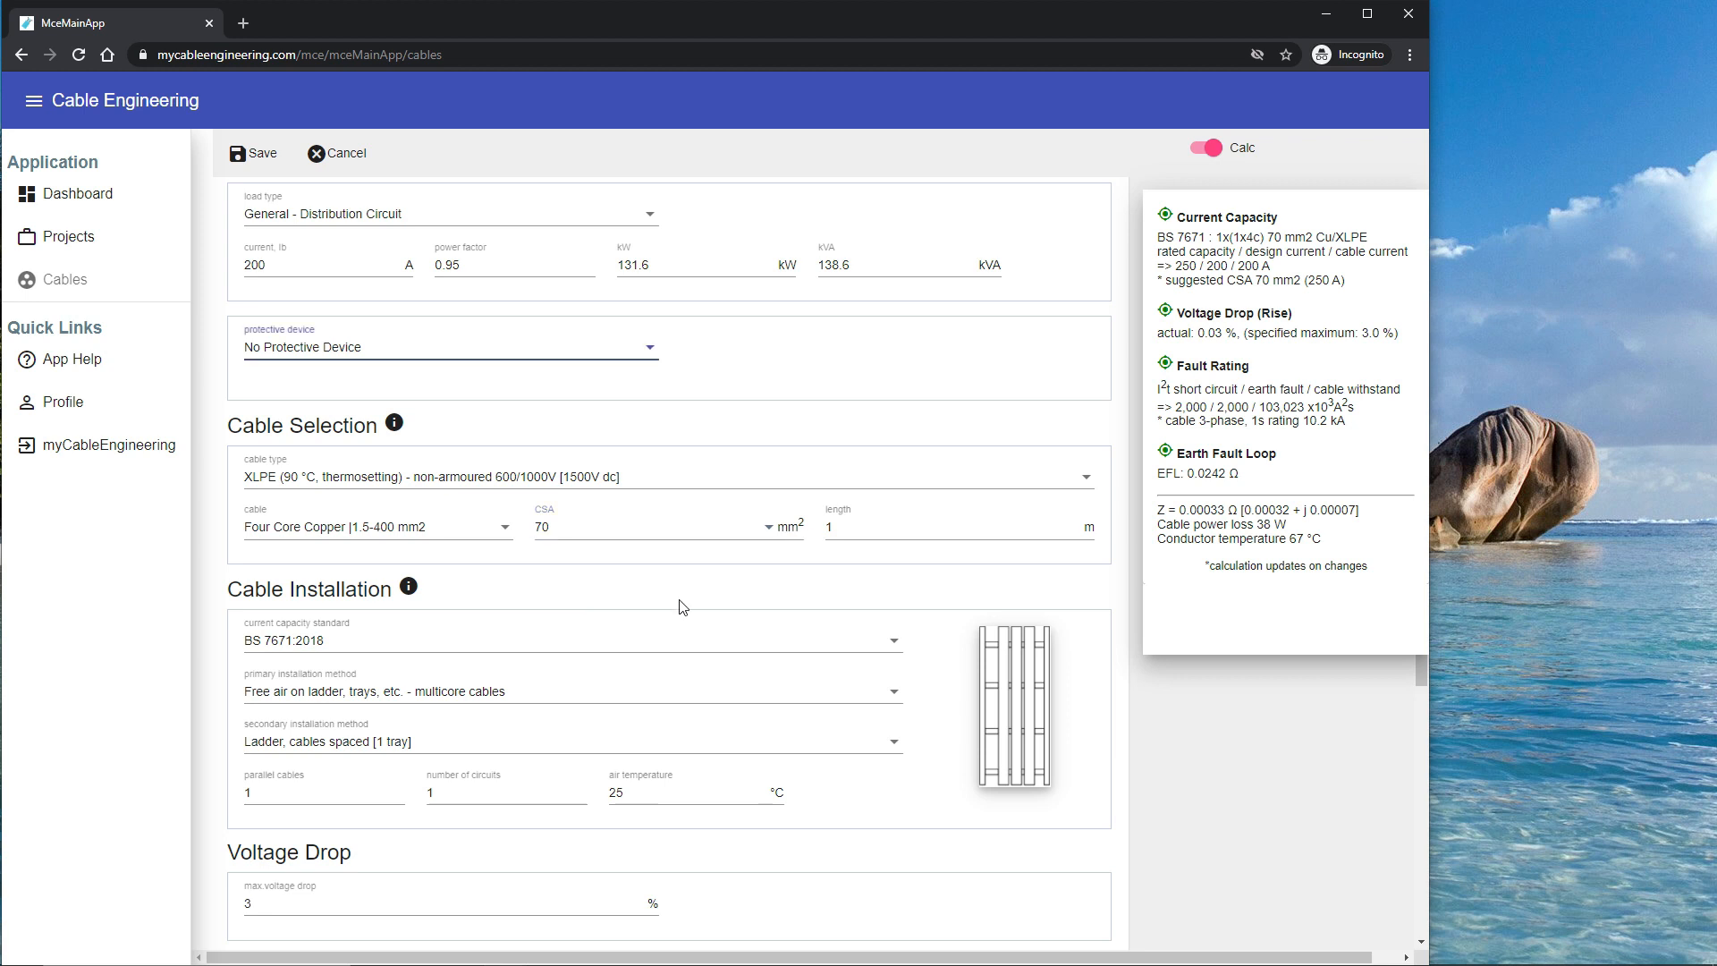
- Assign an MCCB to IEC/BS EN 60947 as the protective device, with the Electronic 250 A D-LSI frame / trip unit type
left_click(535, 348)
scroll(537, 437, "down", 2)
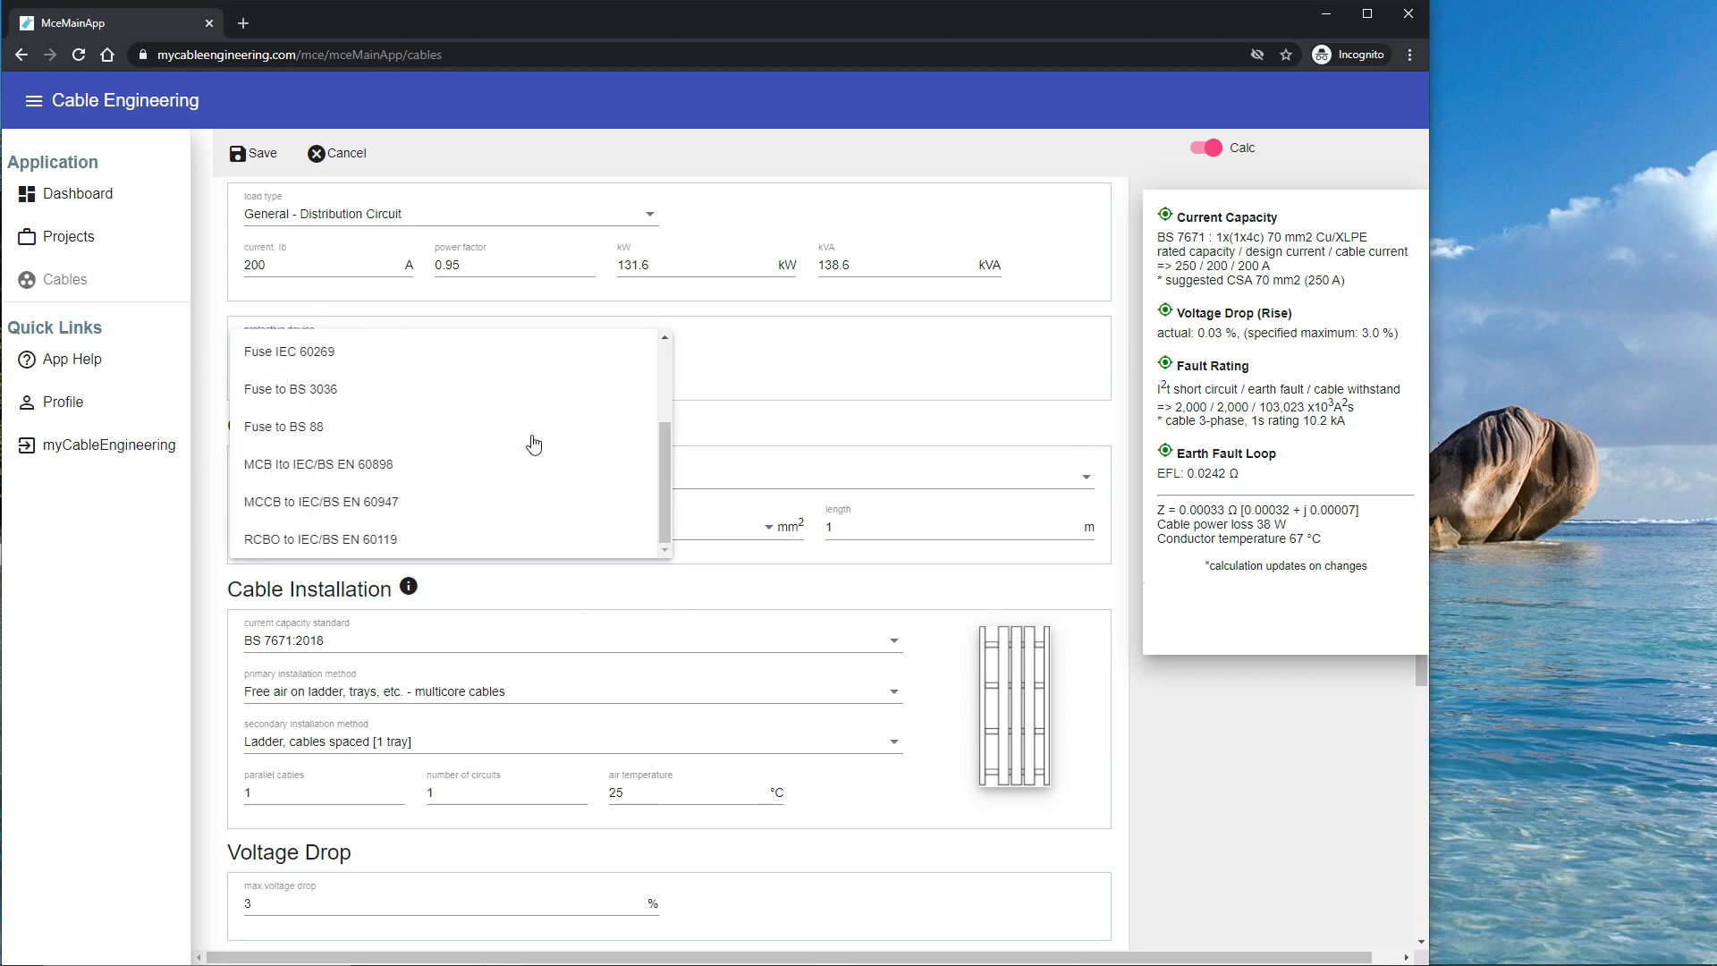
left_click(510, 501)
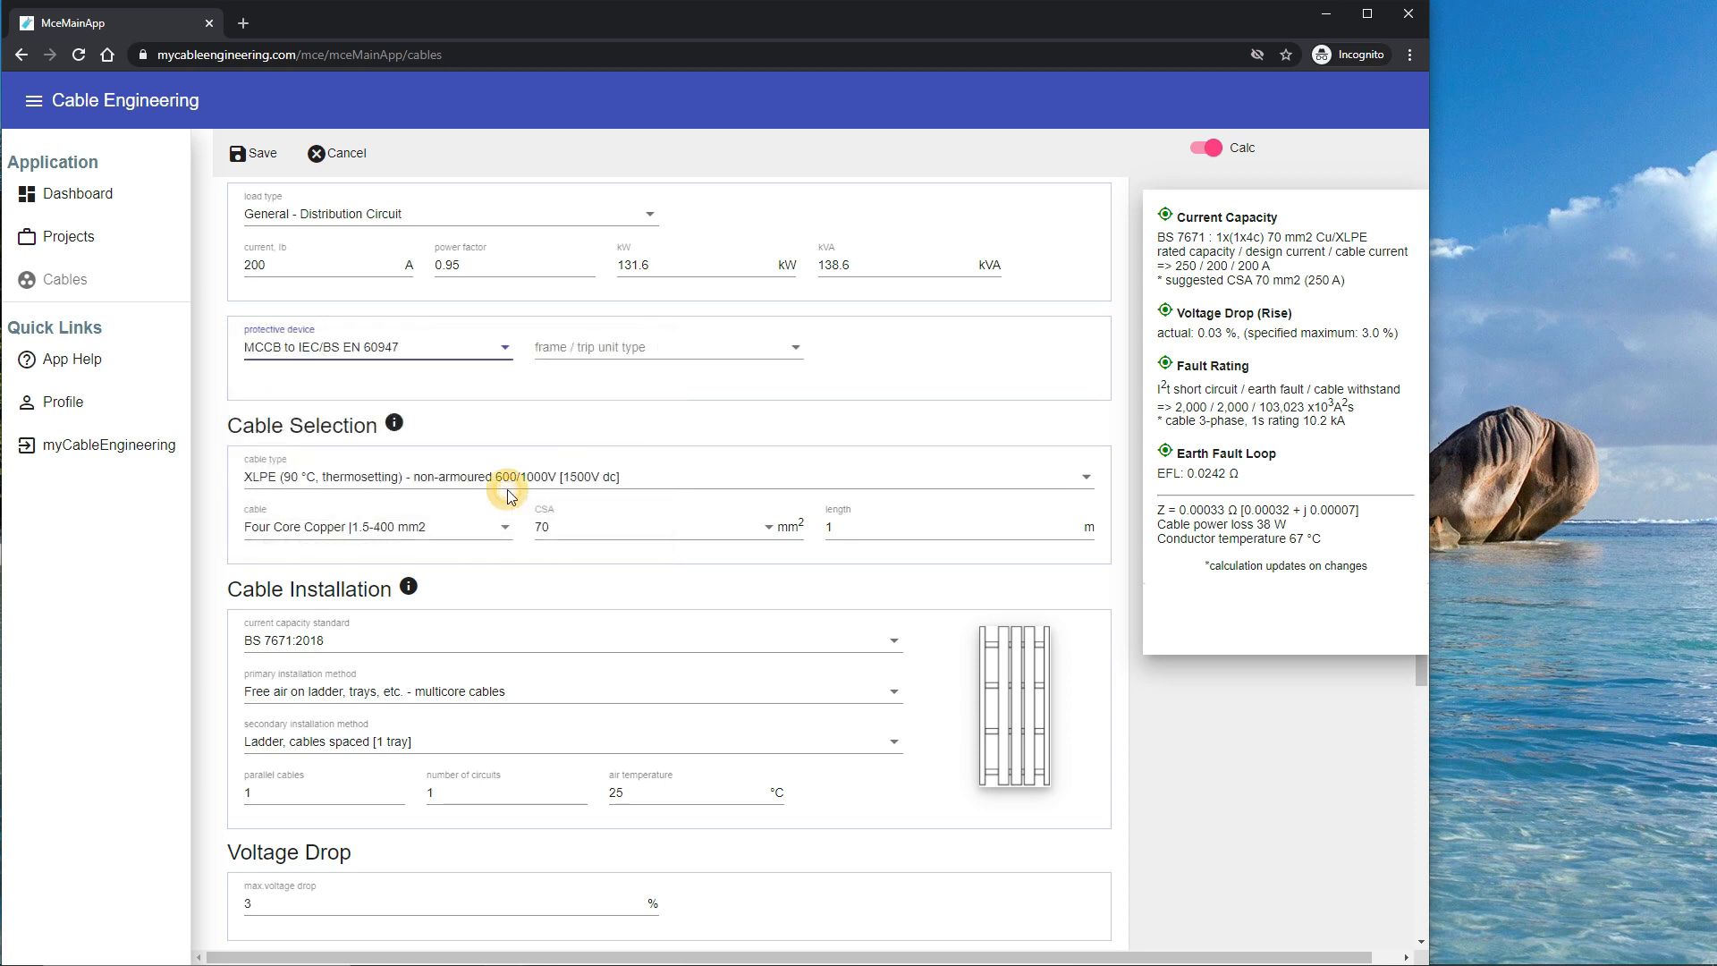
left_click(601, 353)
scroll(608, 447, "down", 2)
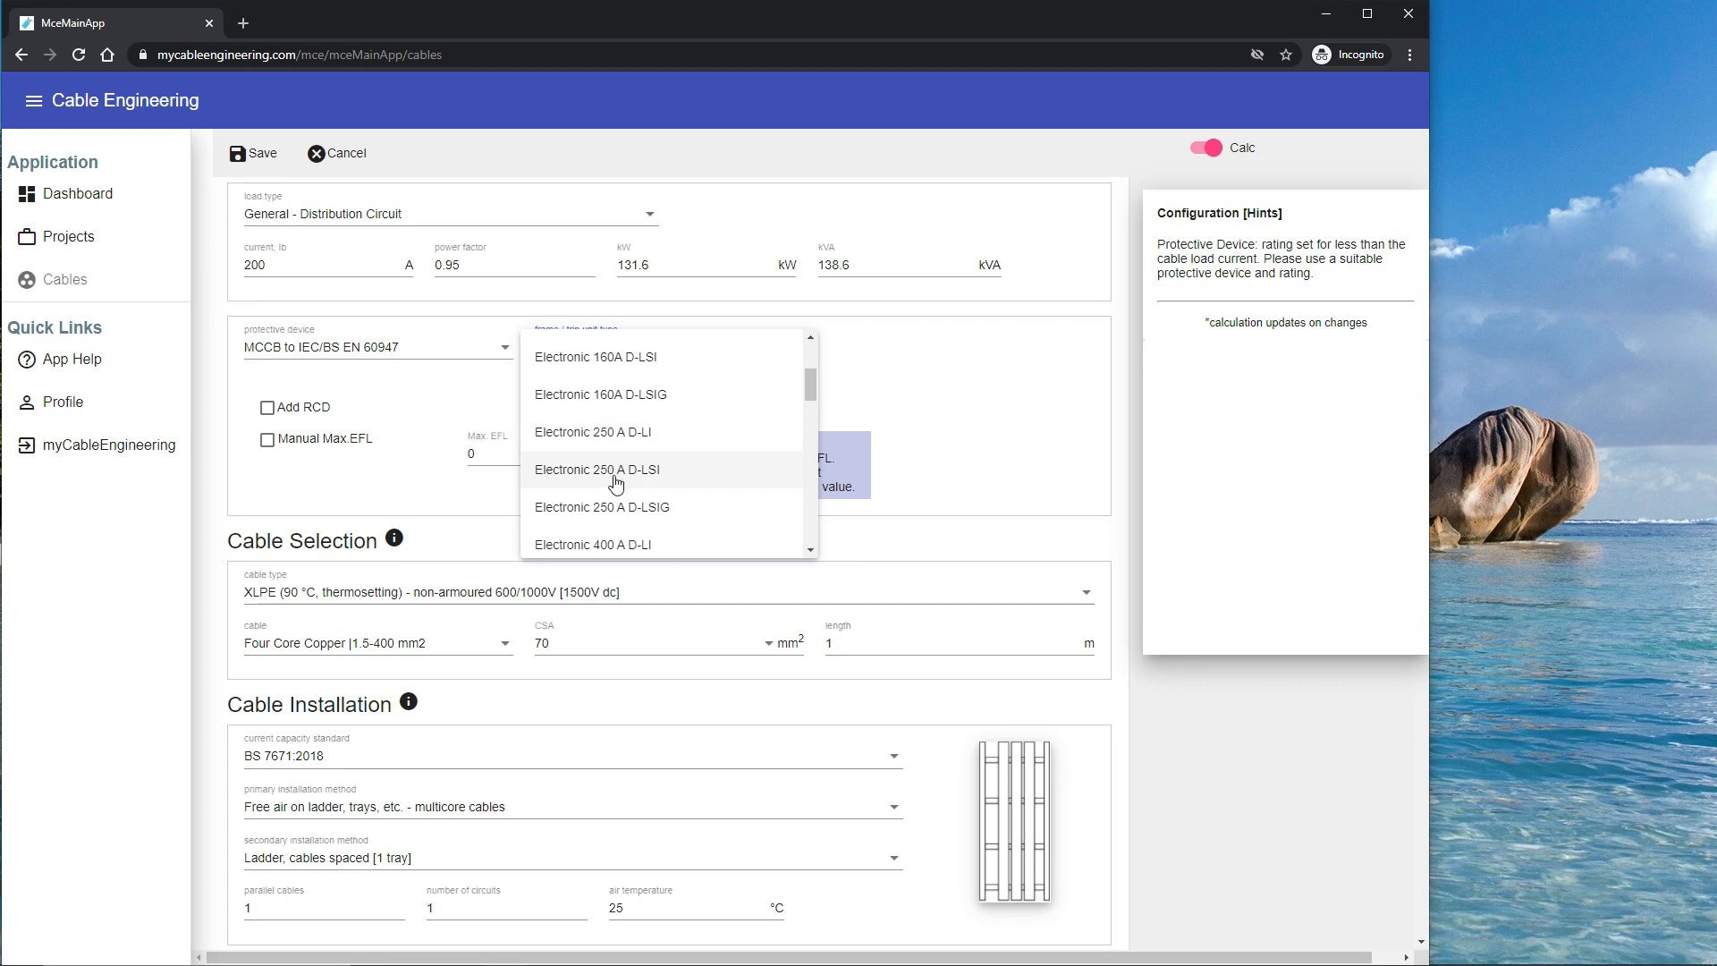
left_click(616, 472)
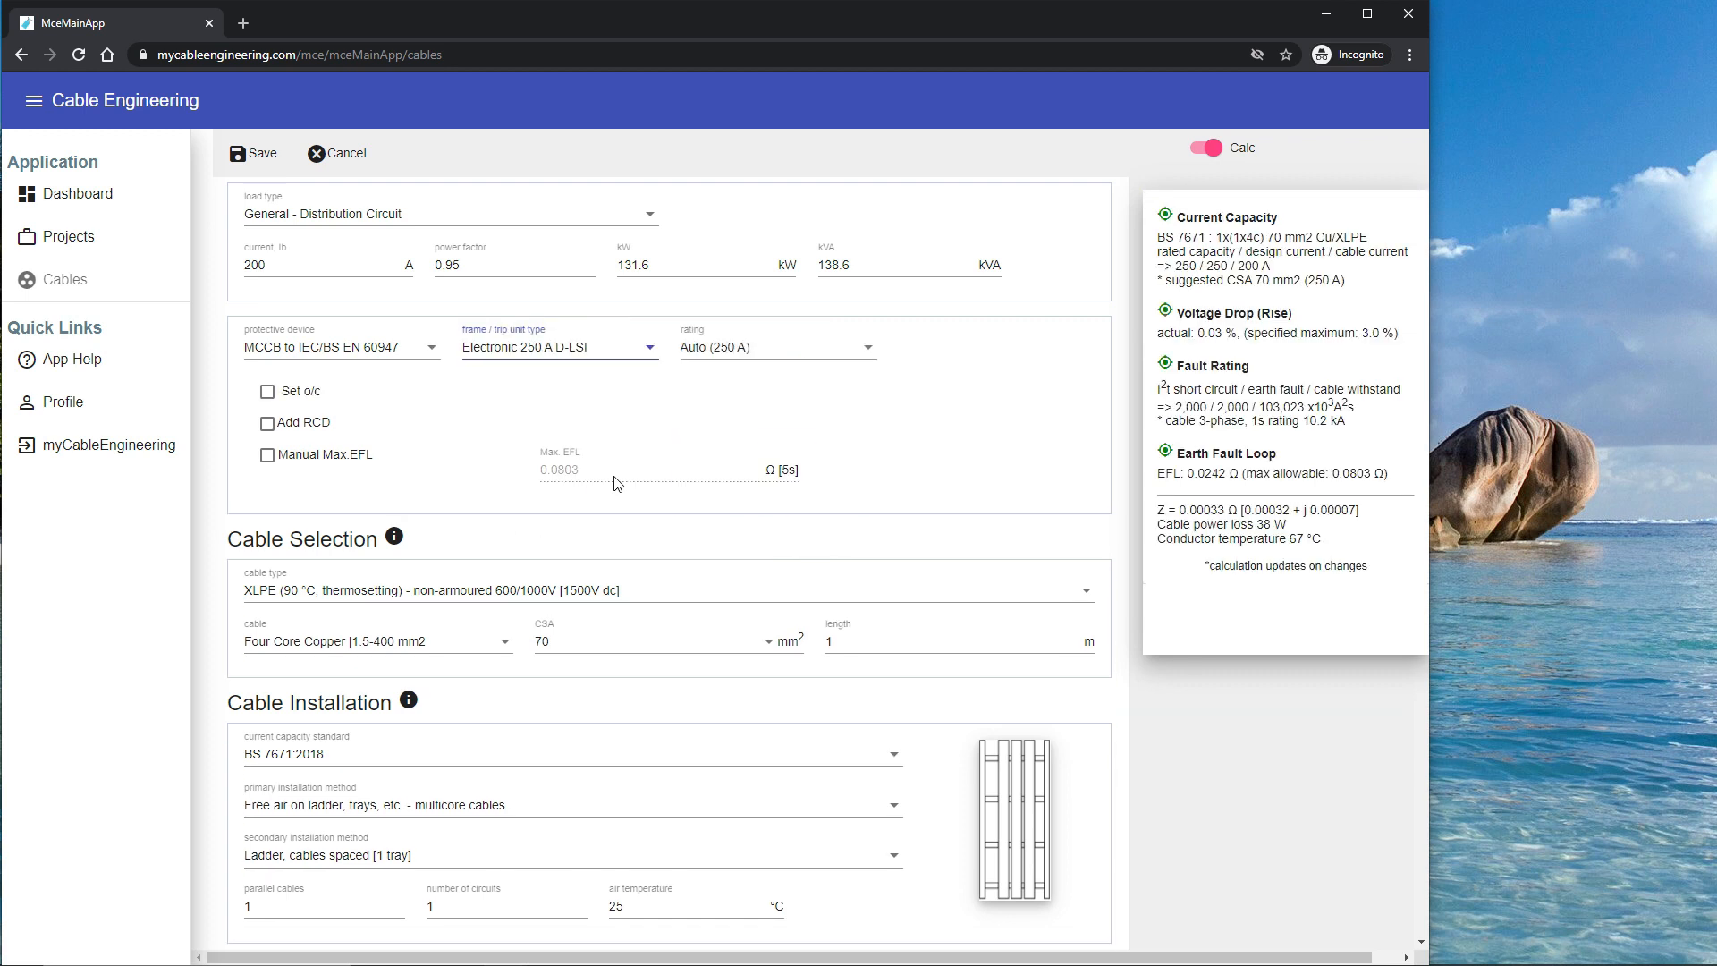